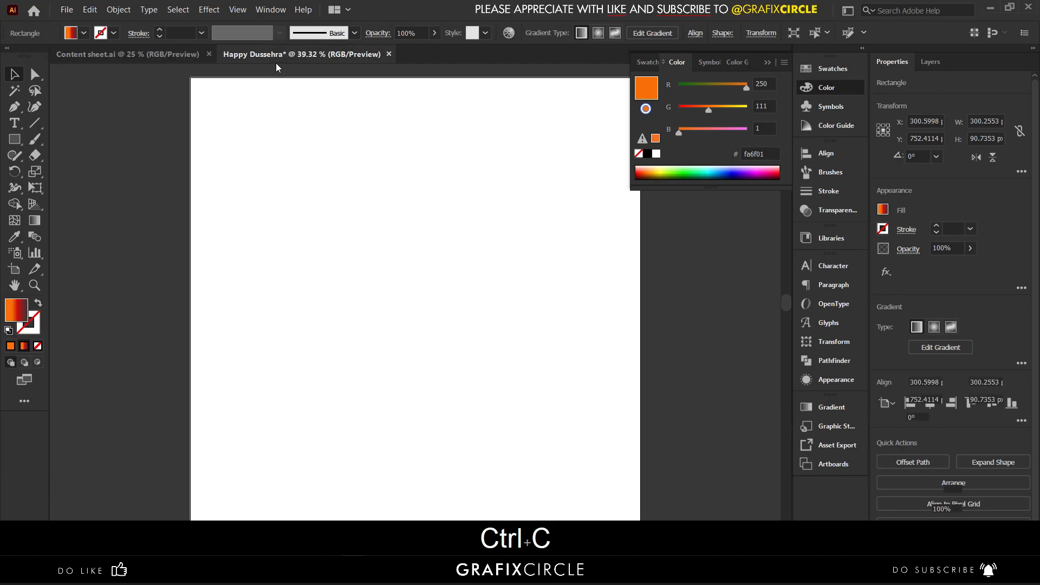
Widen the gradient bar to about 804 px and inspect the hex colours of its orange, red and dark grey stops.
{"action": "left_click_drag", "start_coordinate": [479, 304], "coordinate": [584, 311]}
{"action": "left_click", "coordinate": [838, 410]}
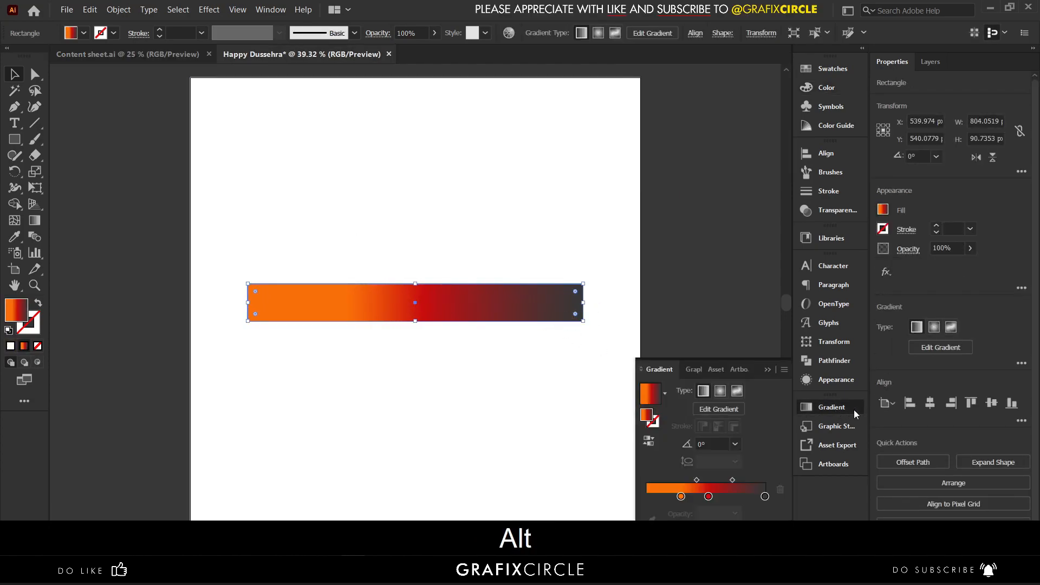
{"action": "left_click", "coordinate": [719, 409]}
{"action": "double_click", "coordinate": [648, 432]}
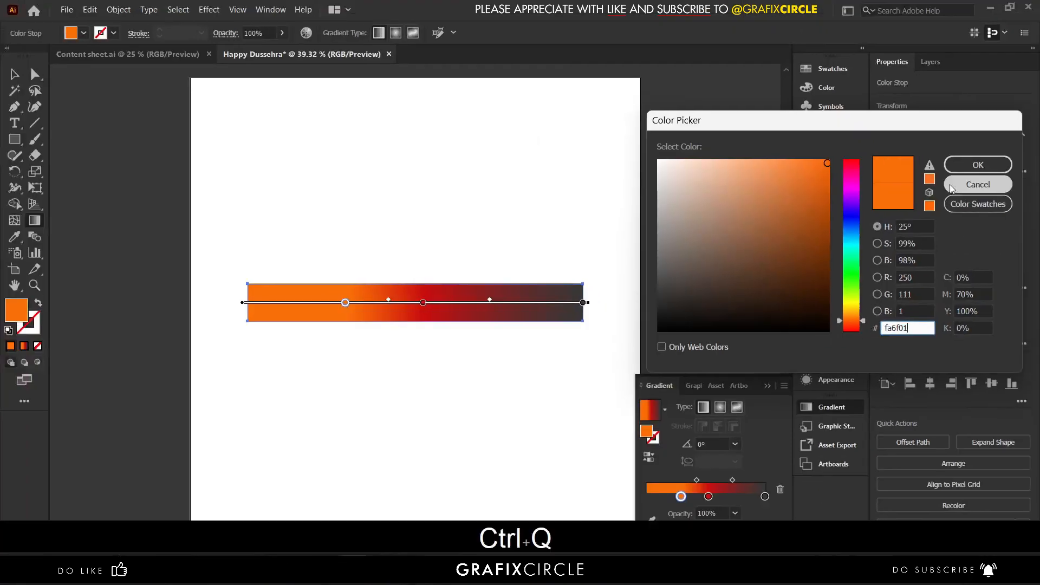
{"action": "left_click", "coordinate": [1019, 4]}
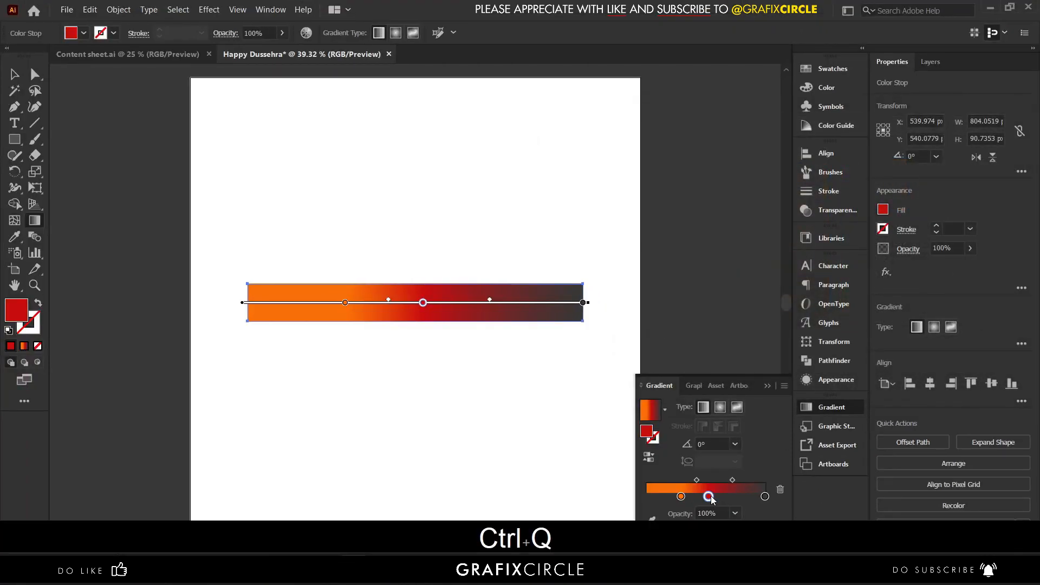
{"action": "double_click", "coordinate": [645, 434]}
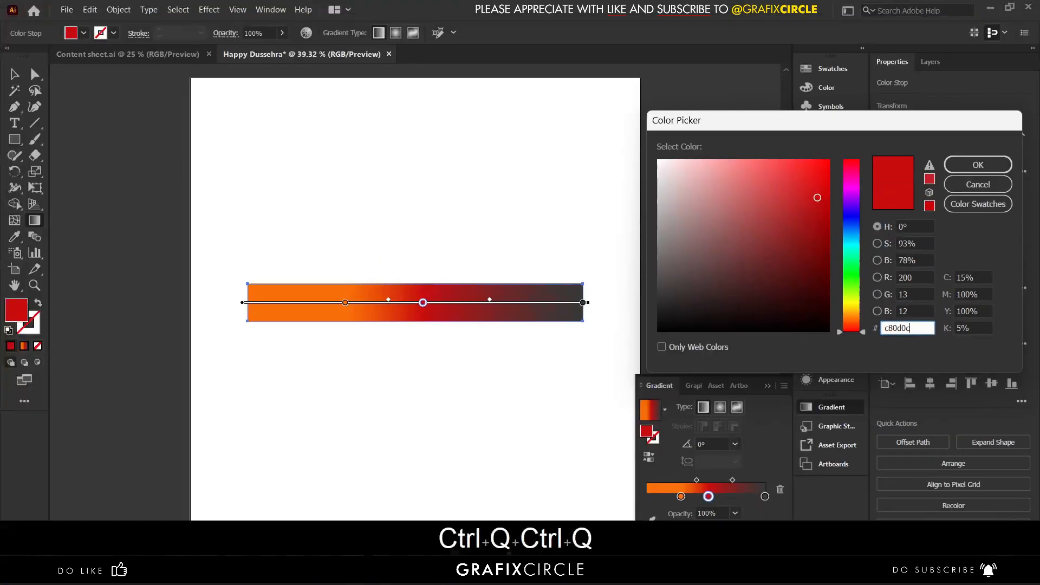
{"action": "left_click", "coordinate": [991, 45]}
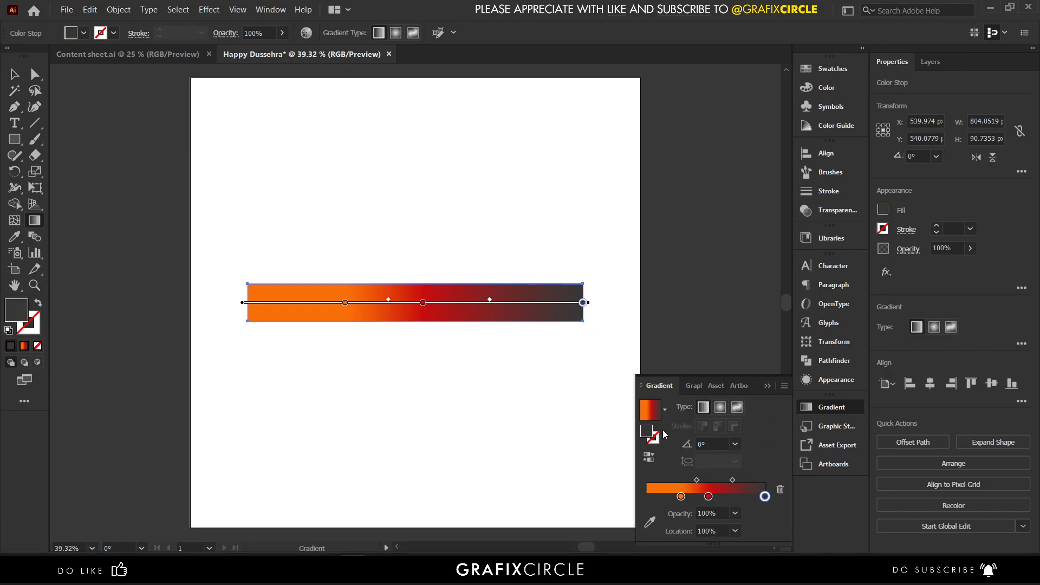
{"action": "double_click", "coordinate": [648, 432]}
{"action": "left_click", "coordinate": [921, 327]}
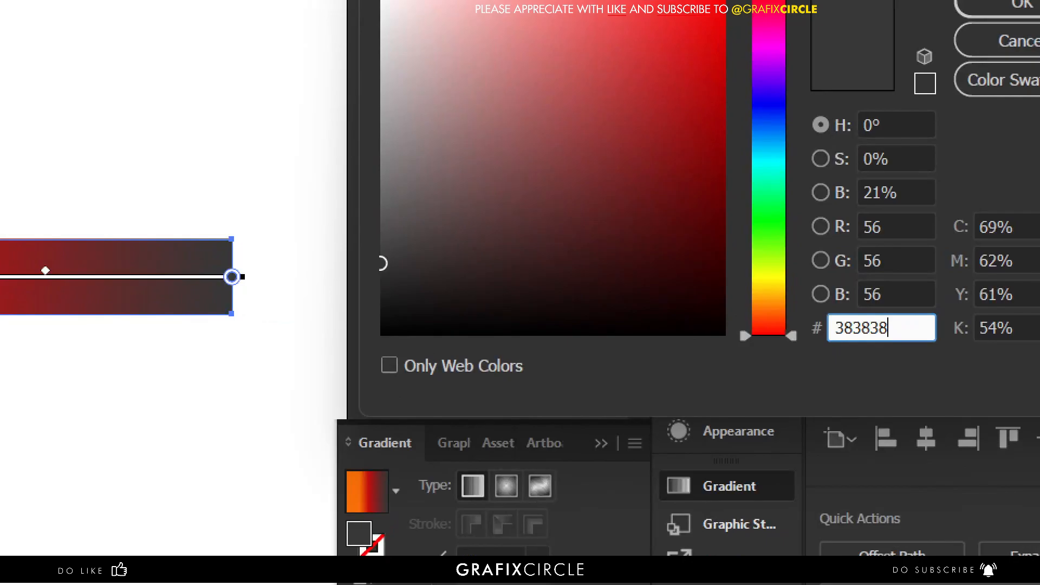
{"action": "key", "text": "ctrl+q"}
{"action": "key", "text": "ctrl+q"}
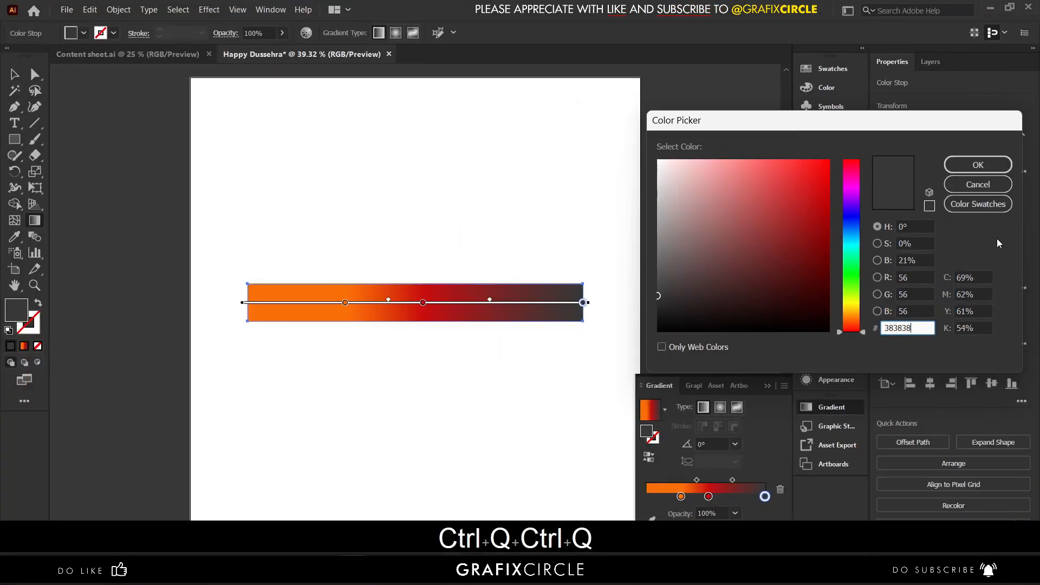
{"action": "left_click", "coordinate": [991, 186]}
Fill the artboard-sized background square with the gradient sampled from the bar and delete the bar.
{"action": "key", "text": "v"}
{"action": "left_click", "coordinate": [210, 107]}
{"action": "key", "text": "i"}
{"action": "left_click", "coordinate": [303, 299]}
{"action": "key", "text": "v"}
{"action": "left_click", "coordinate": [506, 295]}
{"action": "key", "text": "Delete"}
Make the background square's gradient radial and enlarge its radius so it extends beyond the artboard's sides.
{"action": "left_click", "coordinate": [512, 298]}
{"action": "left_click", "coordinate": [720, 391]}
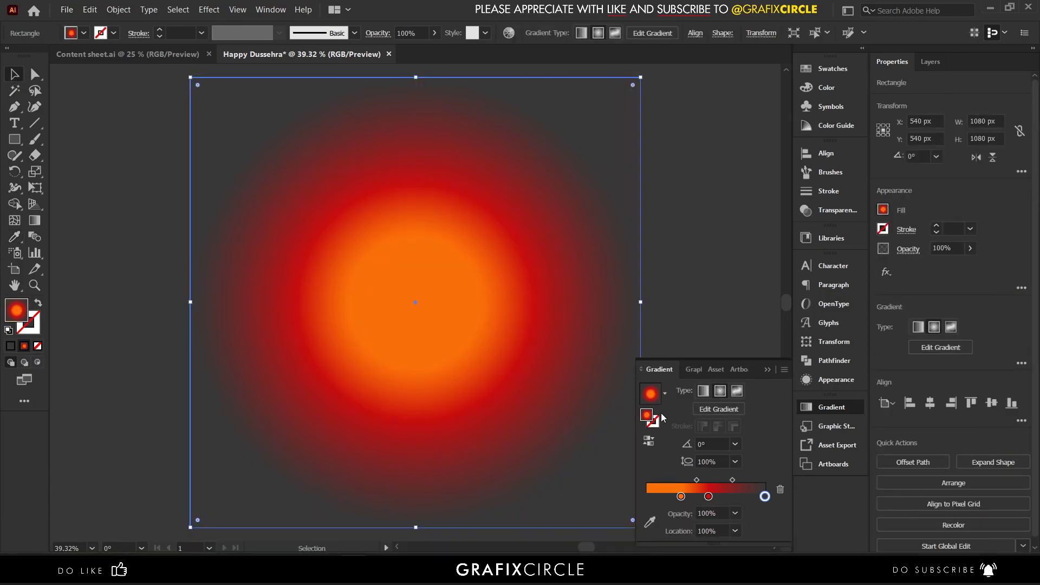
{"action": "left_click", "coordinate": [36, 221]}
{"action": "left_click_drag", "start_coordinate": [644, 303], "coordinate": [678, 305]}
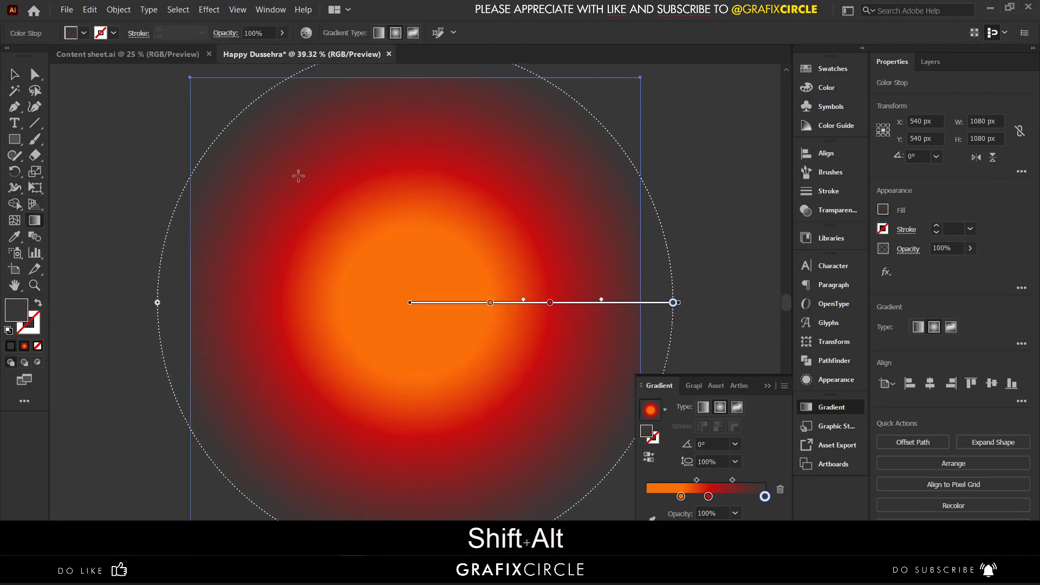
{"action": "left_click", "coordinate": [14, 74]}
{"action": "left_click", "coordinate": [134, 163]}
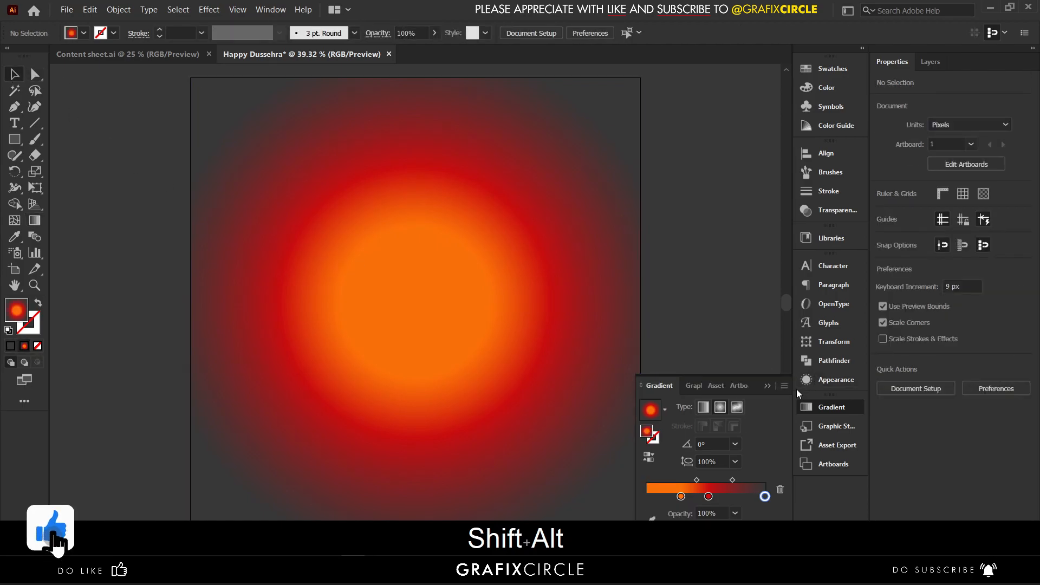
{"action": "left_click", "coordinate": [768, 386]}
{"action": "scroll", "coordinate": [493, 308], "scroll_direction": "down", "scroll_amount": 1}
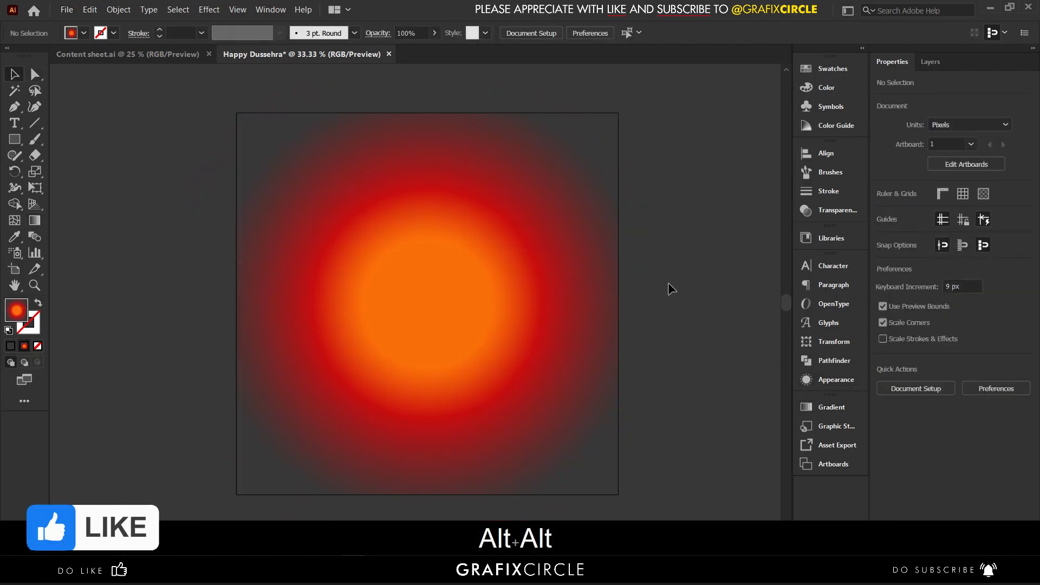
Copy the demon and archer silhouettes from Content sheet.ai into the Happy Dussehra document.
{"action": "left_click", "coordinate": [149, 55]}
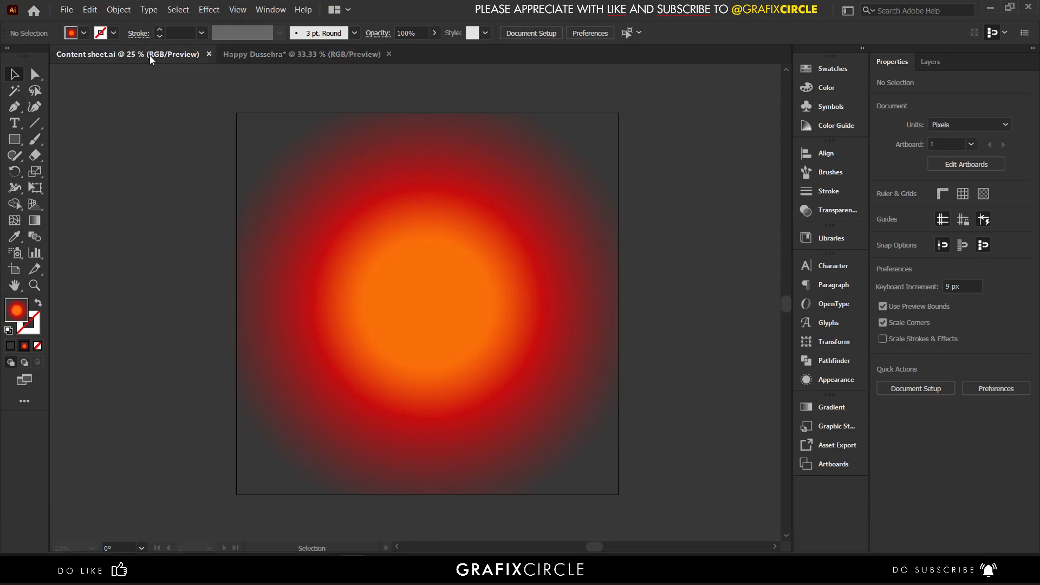
{"action": "left_click", "coordinate": [233, 411]}
{"action": "left_click", "coordinate": [299, 410], "text": "shift"}
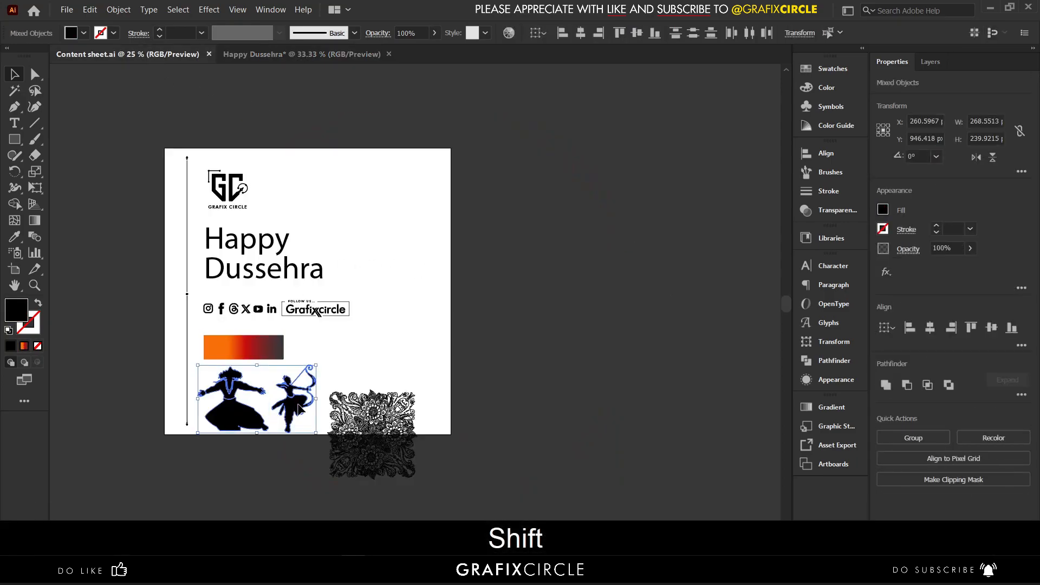
{"action": "key", "text": "ctrl+shift+c"}
{"action": "left_click", "coordinate": [304, 55]}
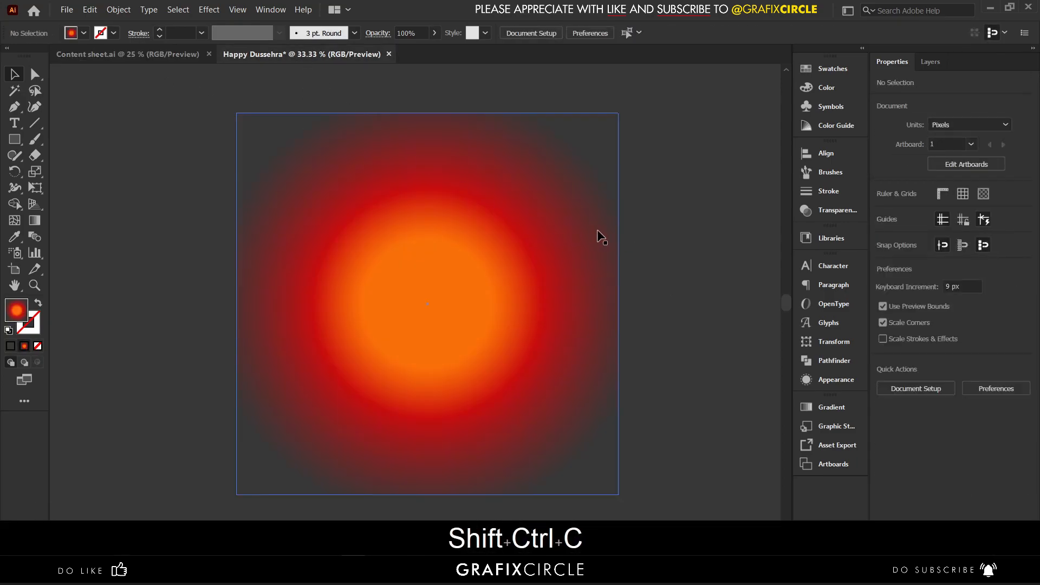
{"action": "key", "text": "ctrl+v"}
{"action": "left_click", "coordinate": [681, 308]}
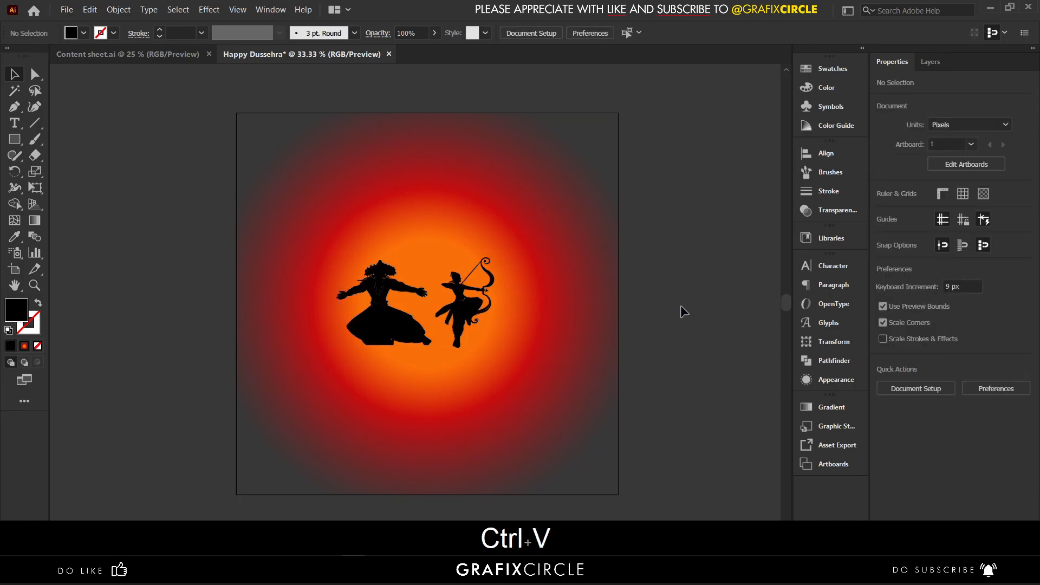
Copy the floral ornament from Content sheet.ai into the Happy Dussehra document and centre it on the artboard.
{"action": "left_click", "coordinate": [204, 56]}
{"action": "left_click", "coordinate": [383, 404]}
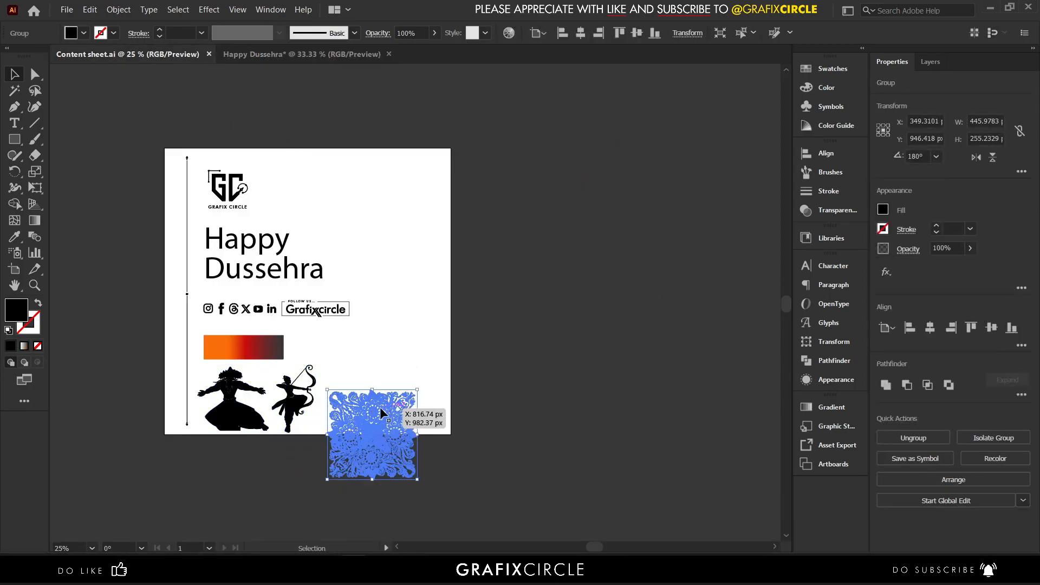
{"action": "key", "text": "ctrl+c"}
{"action": "left_click", "coordinate": [338, 51]}
{"action": "key", "text": "ctrl+v"}
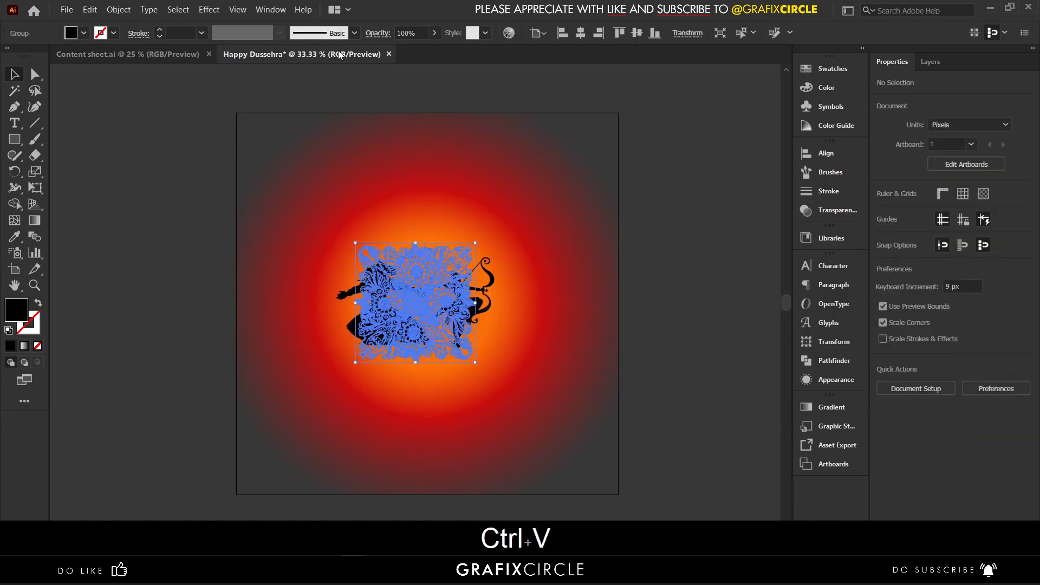
{"action": "left_click", "coordinate": [580, 35]}
{"action": "left_click", "coordinate": [639, 34]}
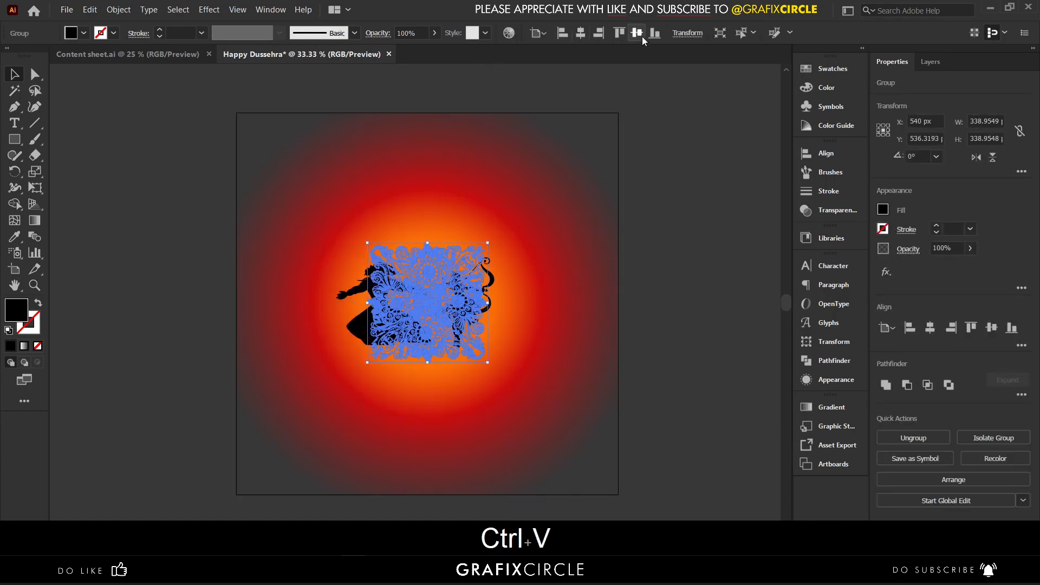
Enlarge the floral ornament to 1080 × 1080 px and set its opacity to 8%.
{"action": "left_click_drag", "start_coordinate": [487, 304], "coordinate": [650, 286]}
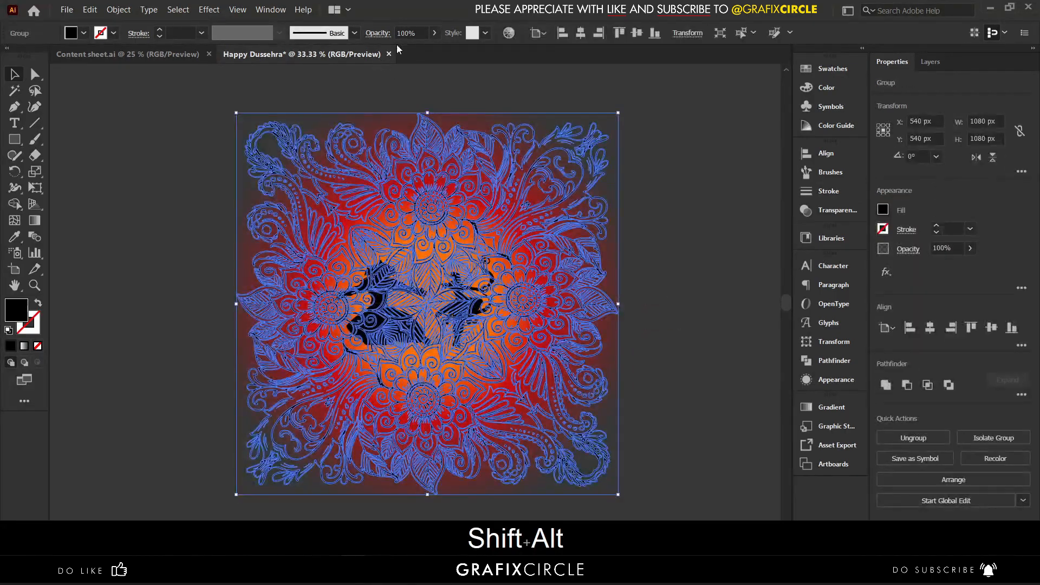
{"action": "left_click", "coordinate": [423, 33]}
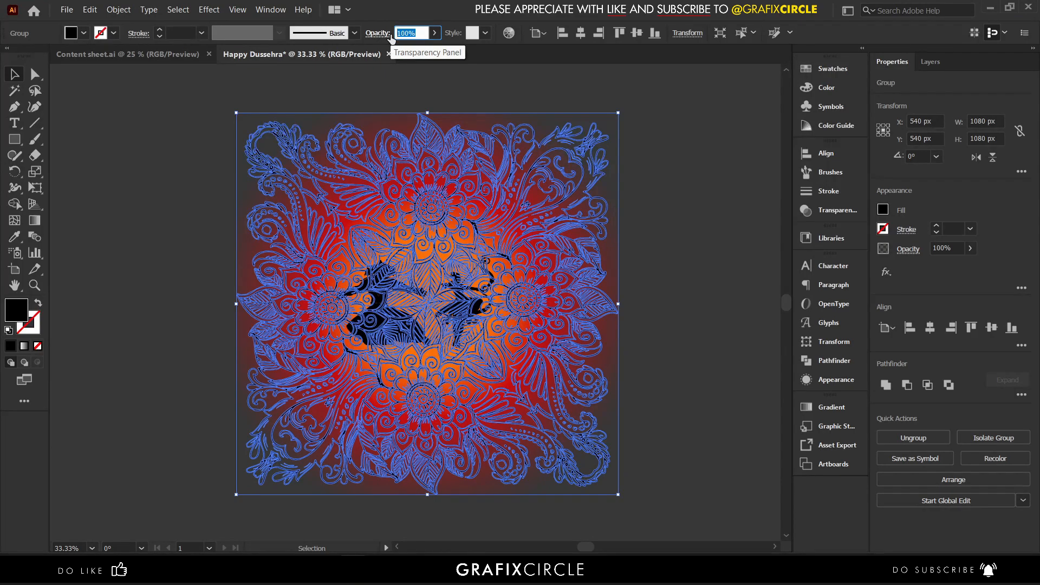
{"action": "type", "text": "8"}
{"action": "key", "text": "Return"}
{"action": "left_click", "coordinate": [655, 202]}
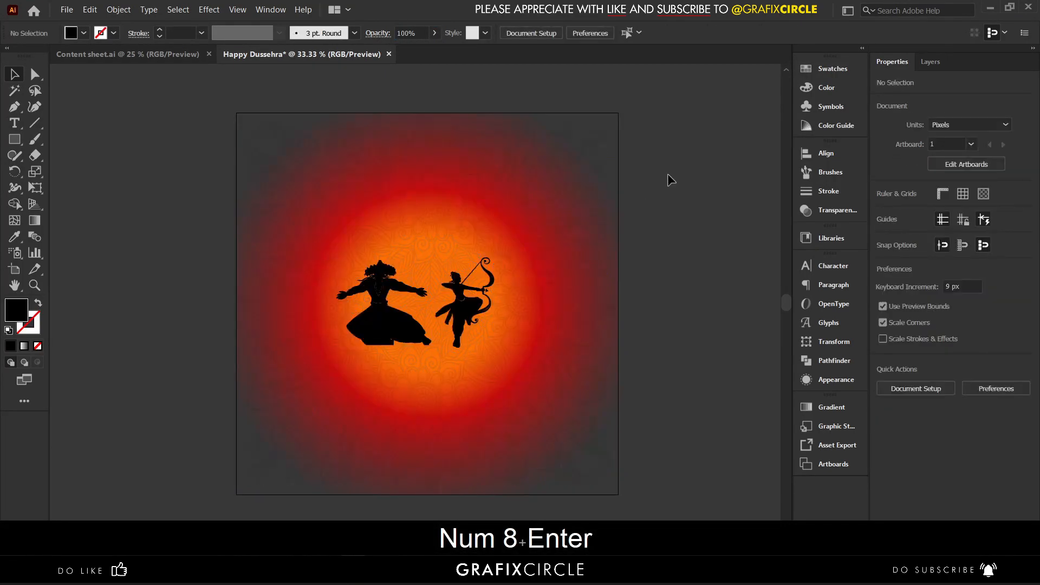
Send the floral ornament and the gradient background together to the back, behind the silhouettes.
{"action": "left_click_drag", "start_coordinate": [568, 305], "coordinate": [567, 305]}
{"action": "right_click", "coordinate": [570, 268]}
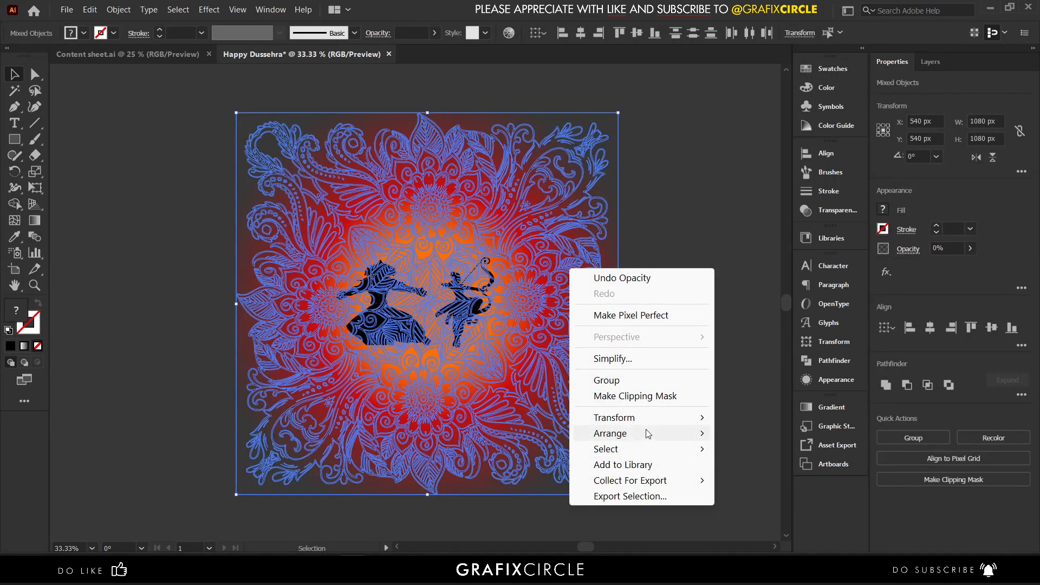
{"action": "mouse_move", "coordinate": [693, 434]}
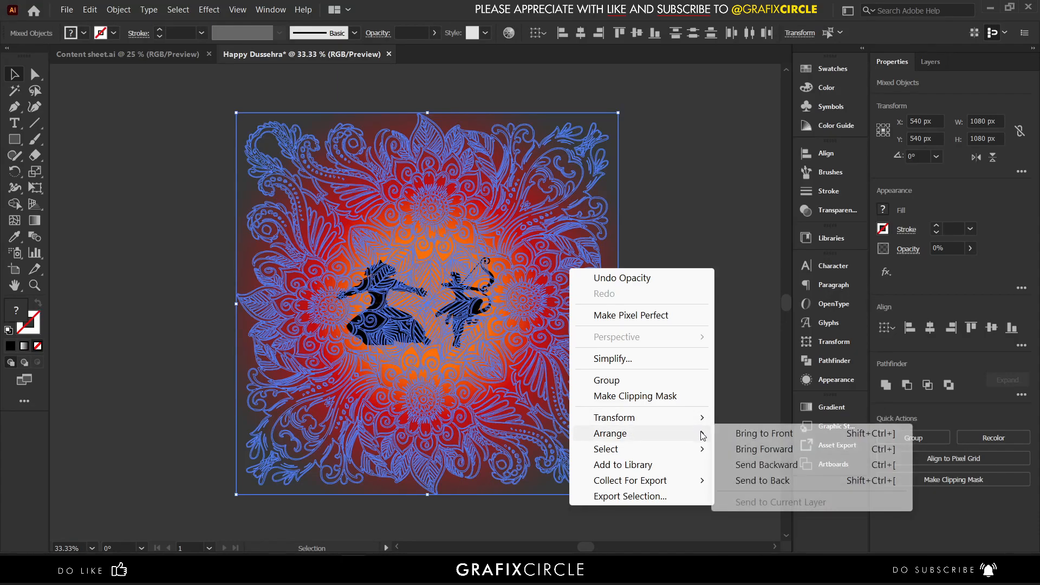
{"action": "left_click", "coordinate": [763, 481]}
{"action": "left_click", "coordinate": [700, 353]}
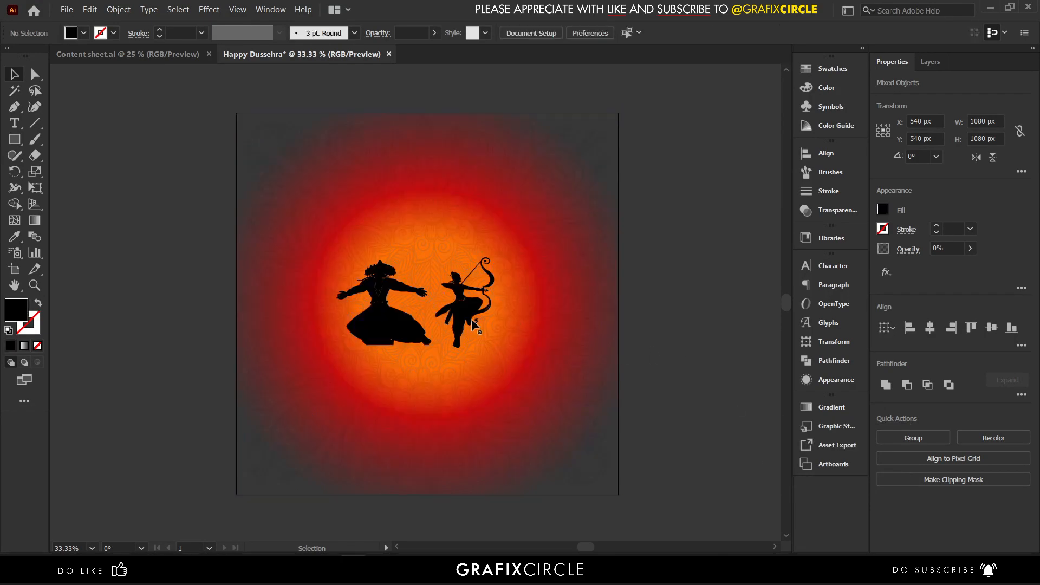
Move the demon silhouette to the right of the archer and enlarge both figures proportionally.
{"action": "left_click", "coordinate": [464, 310]}
{"action": "left_click_drag", "start_coordinate": [401, 329], "coordinate": [564, 341]}
{"action": "left_click", "coordinate": [469, 331], "text": "shift"}
{"action": "left_click_drag", "start_coordinate": [437, 261], "coordinate": [170, 149]}
{"action": "left_click", "coordinate": [649, 337]}
Adjust the archer and demon positions and reduce the demon slightly so they face each other over the glow.
{"action": "left_click_drag", "start_coordinate": [489, 307], "coordinate": [481, 319]}
{"action": "left_click_drag", "start_coordinate": [336, 257], "coordinate": [353, 261]}
{"action": "left_click", "coordinate": [528, 287]}
{"action": "left_click_drag", "start_coordinate": [592, 273], "coordinate": [561, 277]}
{"action": "left_click", "coordinate": [675, 253]}
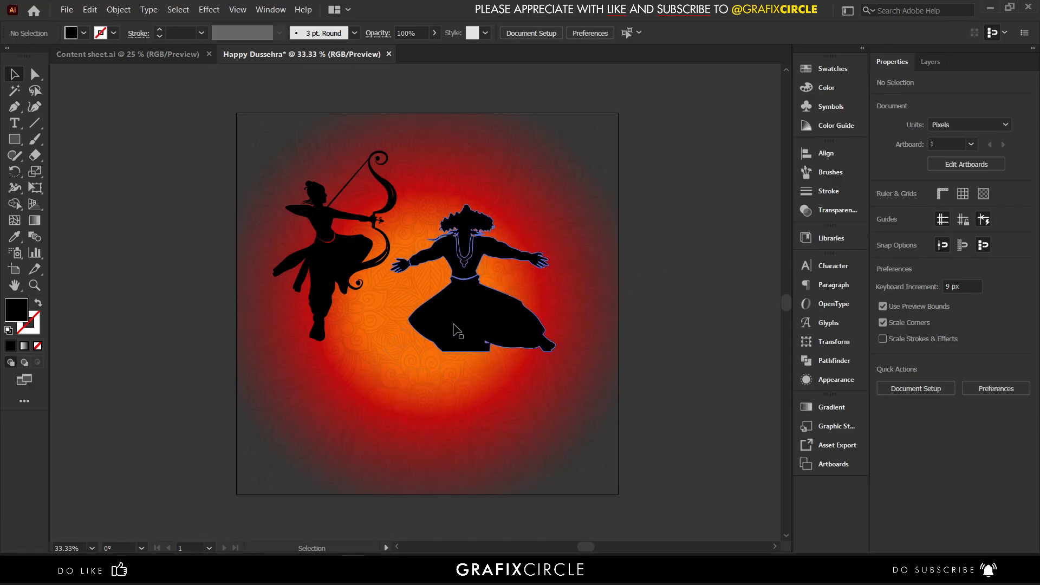
Refine the positions of the demon and archer, enlarge both together, and shift the archer slightly right.
{"action": "mouse_move", "coordinate": [458, 329]}
{"action": "left_mouse_down"}
{"action": "mouse_move", "coordinate": [469, 351]}
{"action": "mouse_move", "coordinate": [455, 331]}
{"action": "left_mouse_up"}
{"action": "left_click_drag", "start_coordinate": [339, 257], "coordinate": [339, 261]}
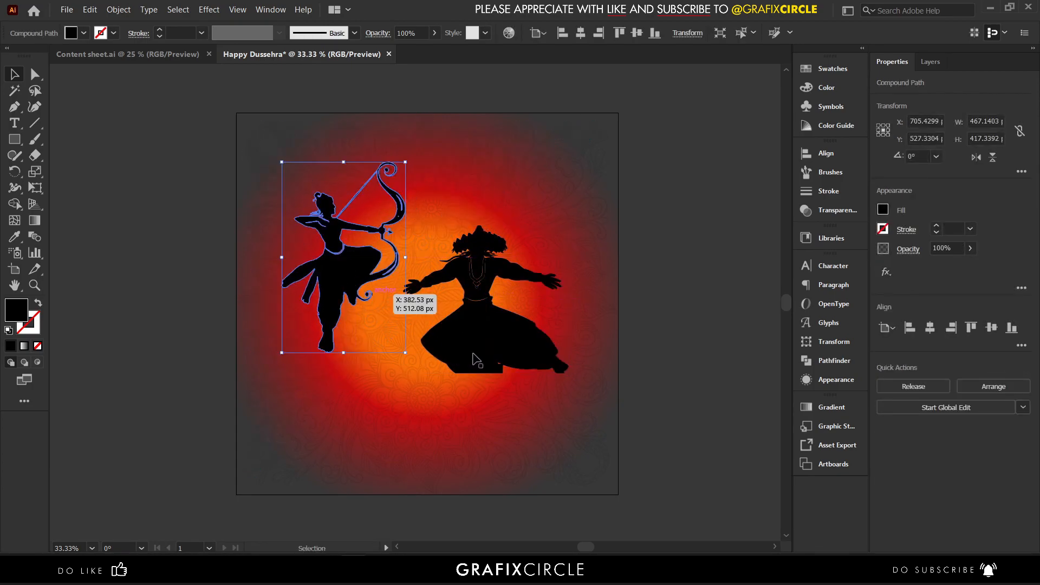
{"action": "left_click", "coordinate": [486, 349], "text": "shift"}
{"action": "left_click_drag", "start_coordinate": [568, 268], "coordinate": [592, 272]}
{"action": "left_click", "coordinate": [703, 287]}
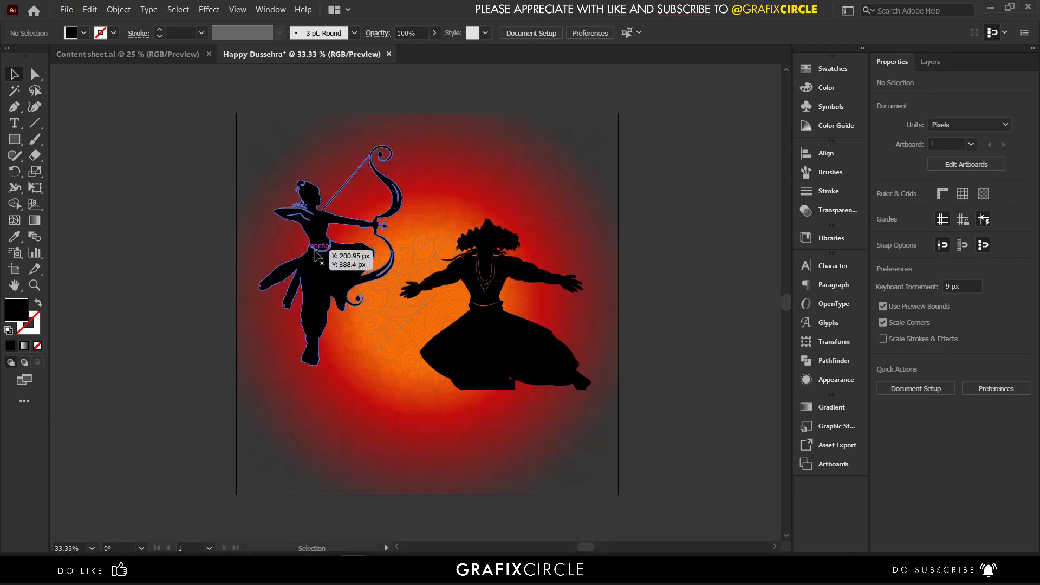
{"action": "left_click_drag", "start_coordinate": [320, 251], "coordinate": [333, 251]}
{"action": "left_click", "coordinate": [687, 245]}
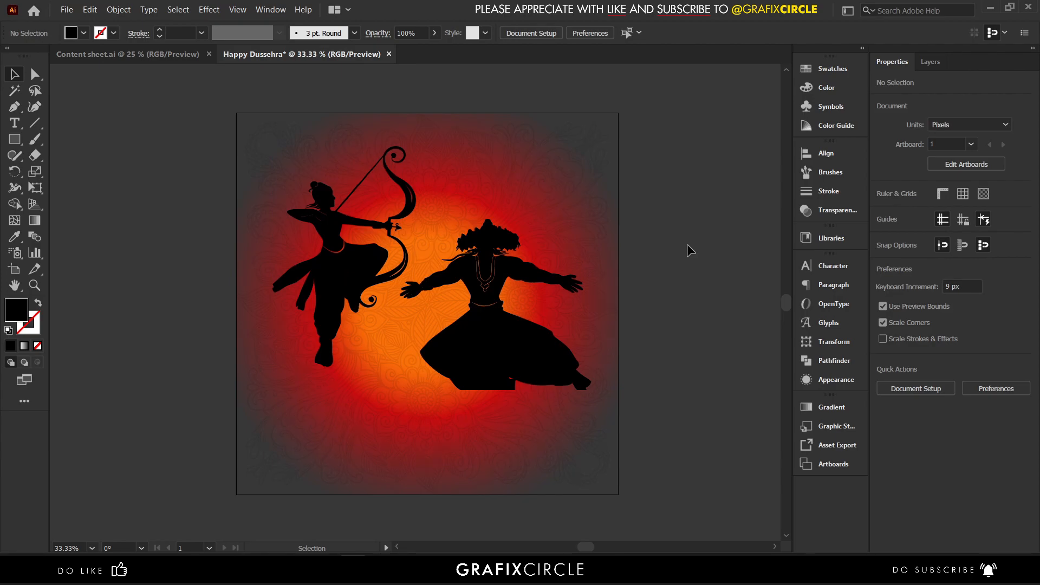
Copy the thin vertical line ornament from Content sheet.ai into the Happy Dussehra document.
{"action": "left_click", "coordinate": [107, 57]}
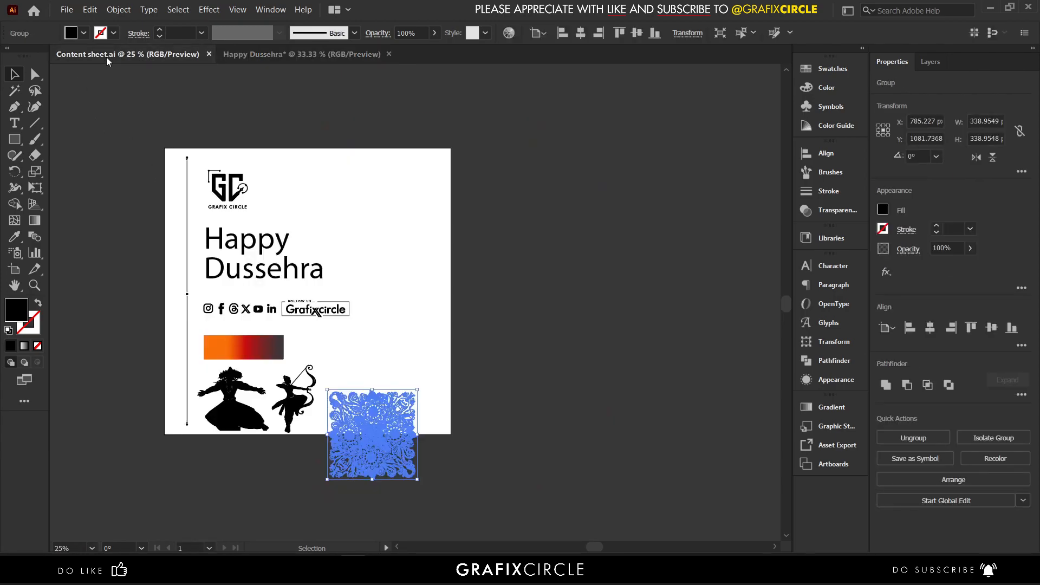
{"action": "left_click", "coordinate": [186, 248]}
{"action": "key", "text": "ctrl+c"}
{"action": "left_click", "coordinate": [311, 55]}
{"action": "key", "text": "ctrl+v"}
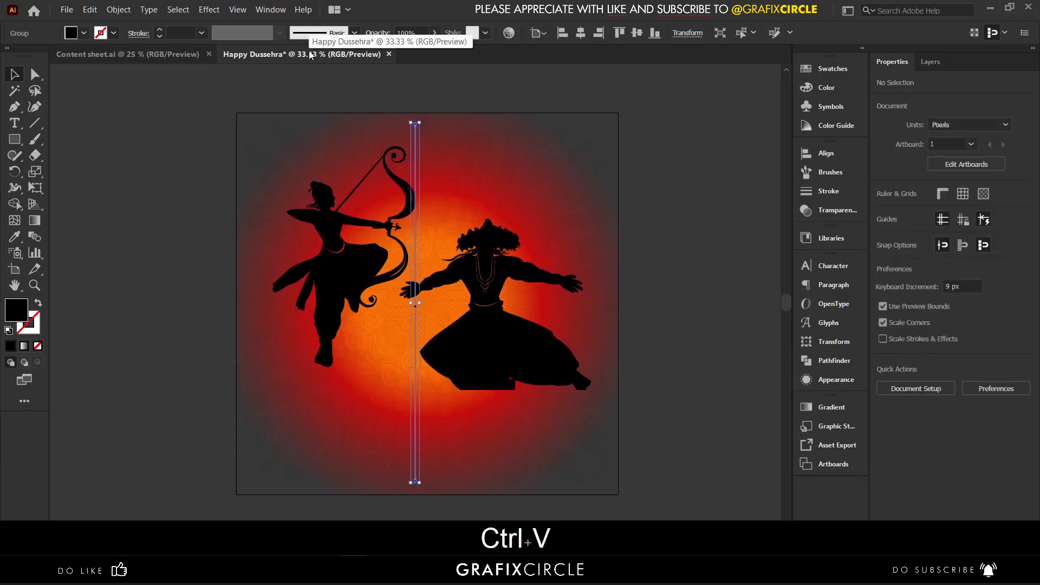
Fill the vertical line ornament with white and place it along the artboard's left edge at about X 23 px.
{"action": "double_click", "coordinate": [23, 317]}
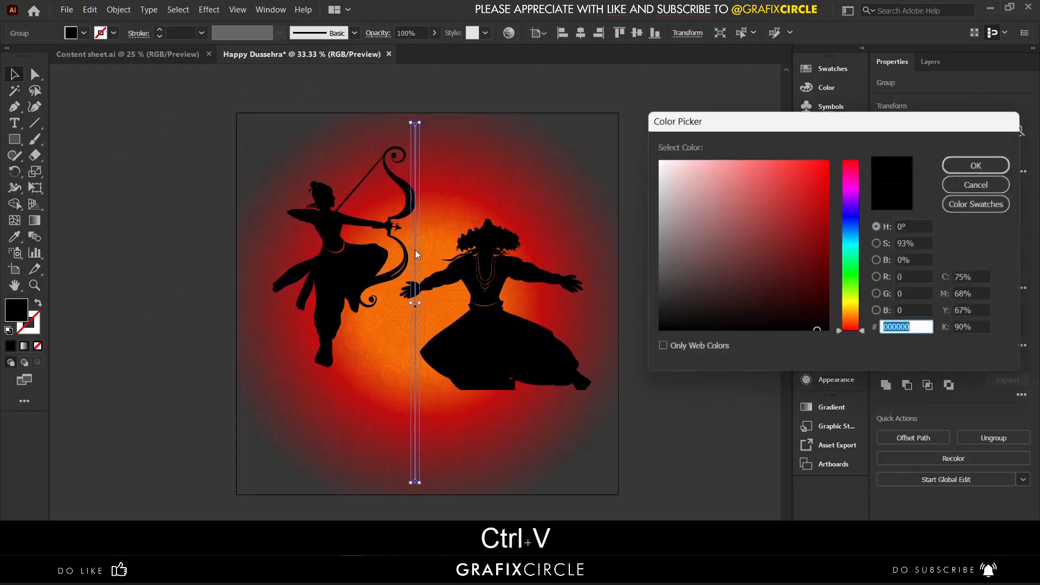
{"action": "left_click", "coordinate": [948, 164]}
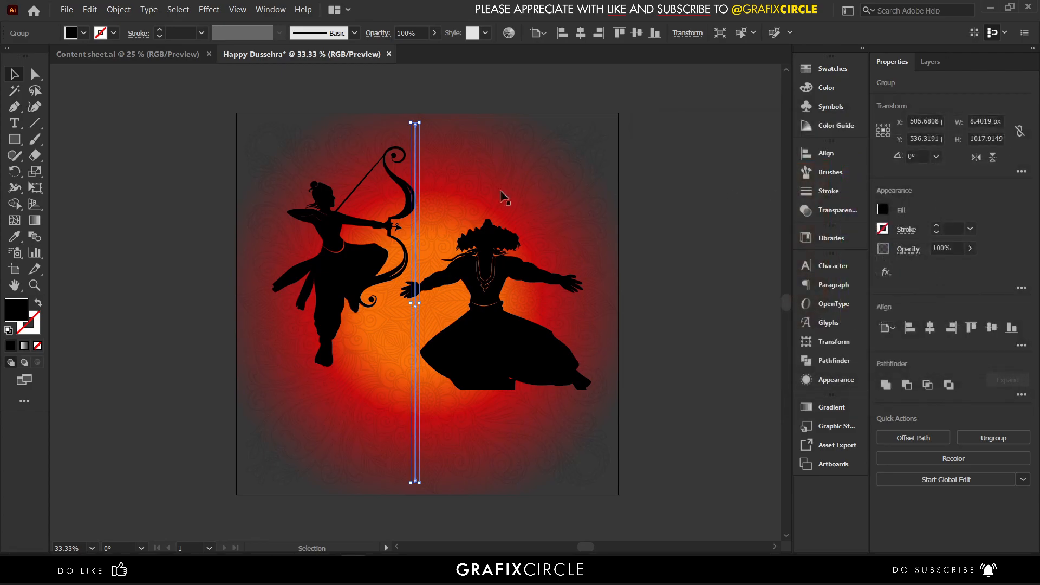
{"action": "left_click_drag", "start_coordinate": [416, 163], "coordinate": [247, 167]}
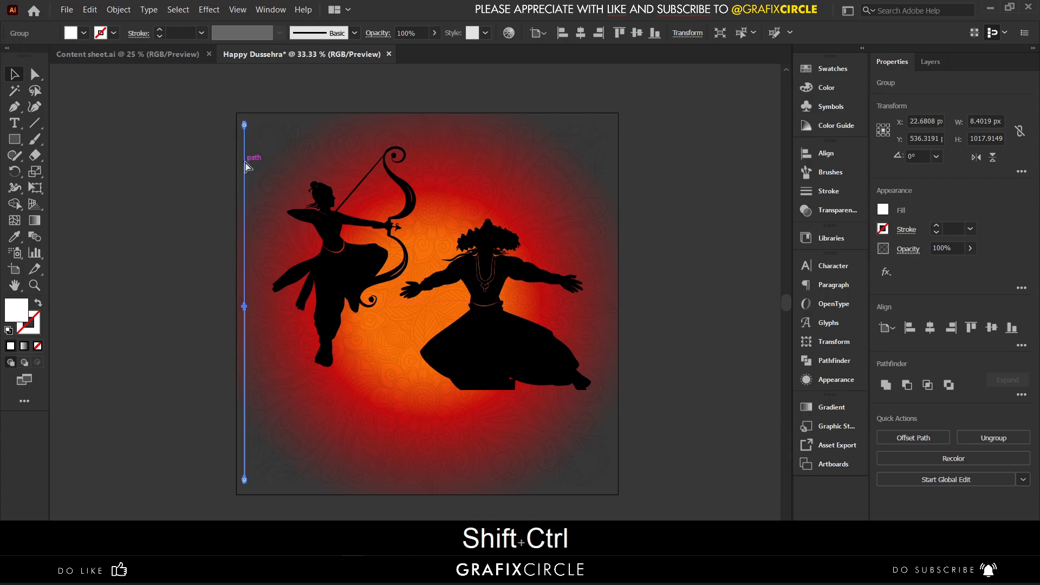
Duplicate the white vertical line and place the copy along the artboard's right edge at about X 1057 px.
{"action": "left_click", "coordinate": [90, 9]}
{"action": "left_click", "coordinate": [114, 79]}
{"action": "left_click", "coordinate": [90, 9]}
{"action": "left_click", "coordinate": [114, 94]}
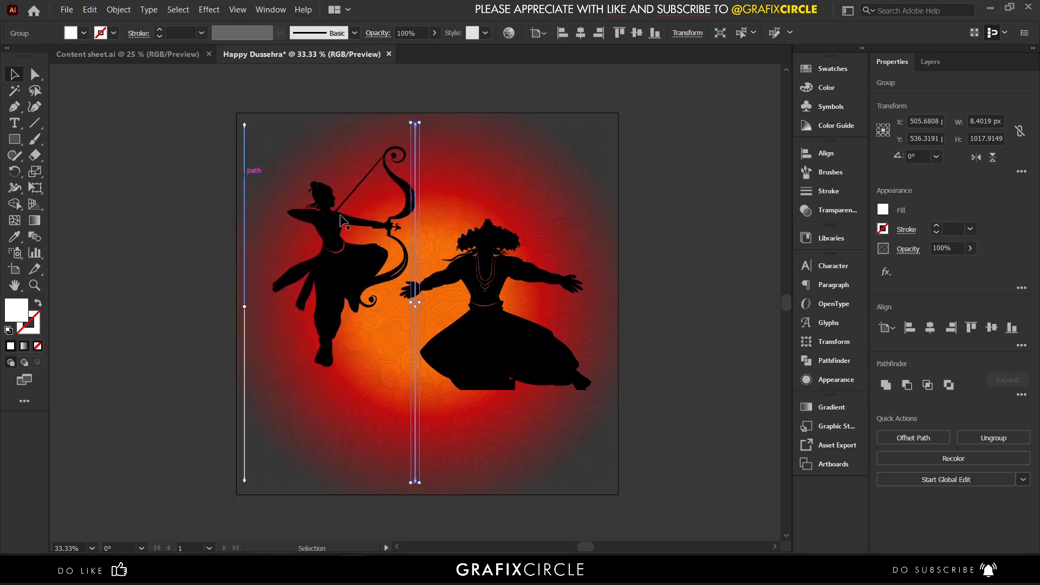
{"action": "left_click_drag", "start_coordinate": [416, 237], "coordinate": [610, 236]}
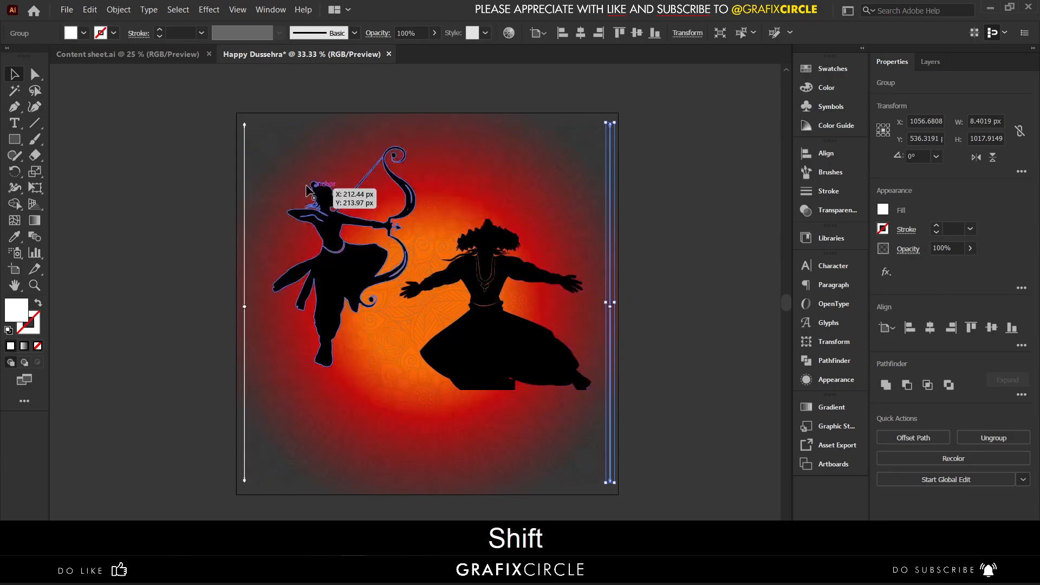
Duplicate both white vertical border lines in front and group the copies.
{"action": "left_click", "coordinate": [243, 154], "text": "shift"}
{"action": "left_click", "coordinate": [90, 10]}
{"action": "left_click", "coordinate": [90, 10]}
{"action": "left_click", "coordinate": [90, 10]}
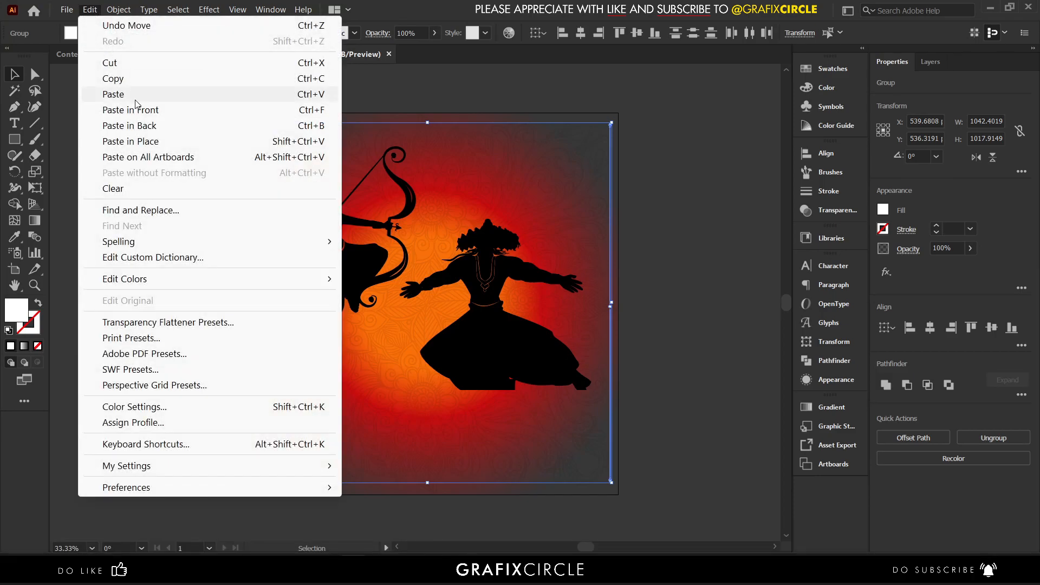
{"action": "left_click", "coordinate": [135, 110]}
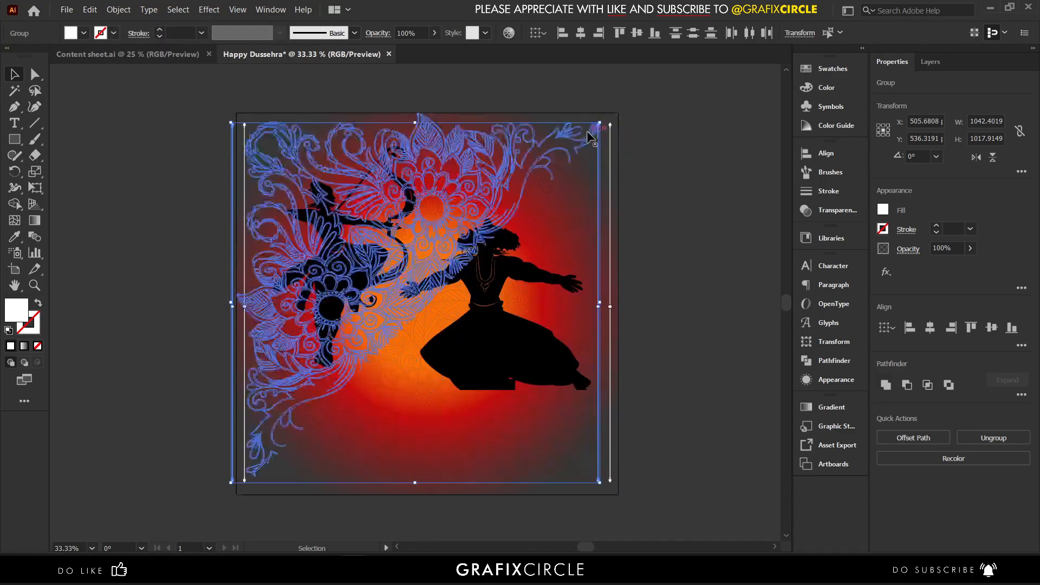
{"action": "key", "text": "ctrl+g"}
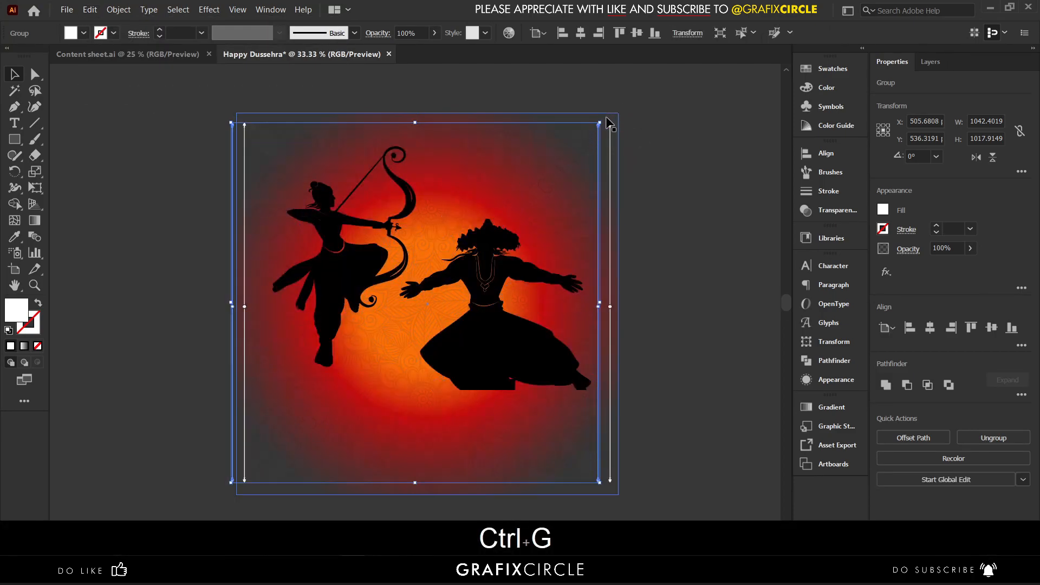
Rotate the copied line pair 90 degrees and centre it on the artboard at X 540 px, Y 540 px.
{"action": "left_click_drag", "start_coordinate": [605, 122], "coordinate": [263, 138]}
{"action": "left_click", "coordinate": [637, 33]}
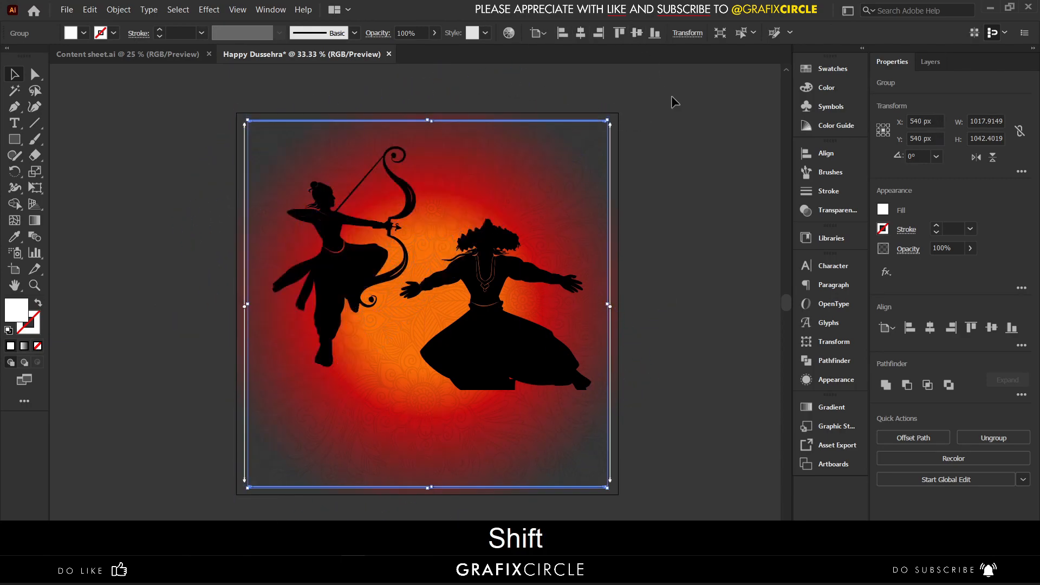
{"action": "left_click", "coordinate": [672, 97]}
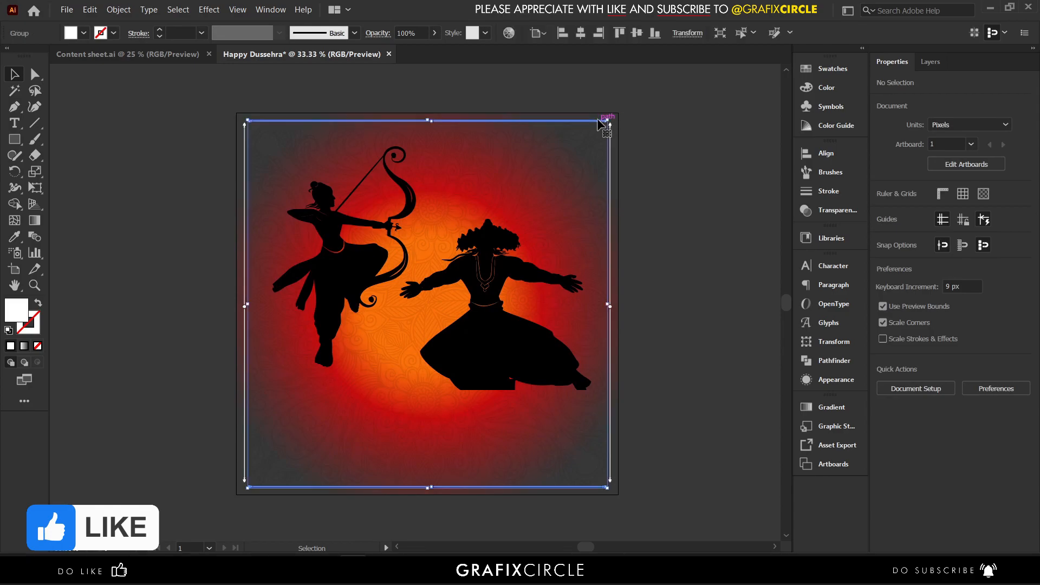
Shorten the horizontal and vertical border line pairs symmetrically so gaps are left at the four corners.
{"action": "left_click", "coordinate": [599, 341]}
{"action": "left_click_drag", "start_coordinate": [609, 307], "coordinate": [246, 255]}
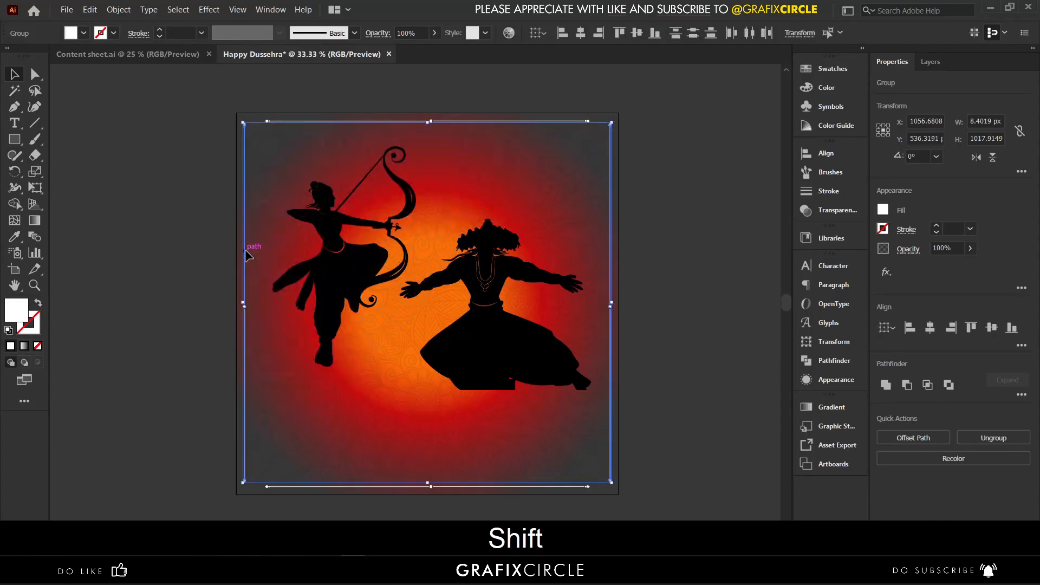
{"action": "left_click_drag", "start_coordinate": [428, 122], "coordinate": [428, 142]}
{"action": "left_click", "coordinate": [699, 193]}
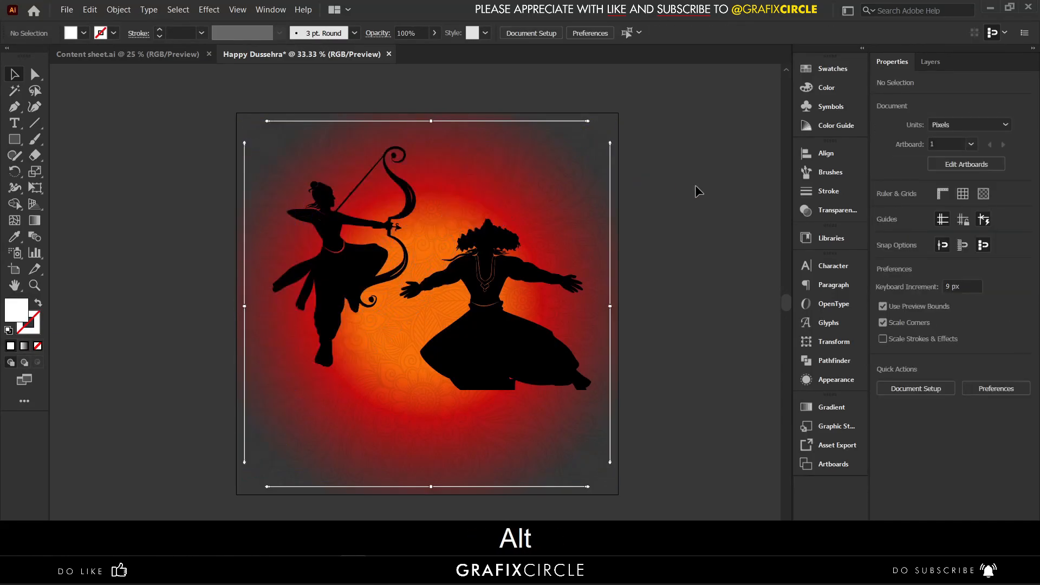
Recolour the archer and demon silhouettes to white (ffffff).
{"action": "left_click", "coordinate": [465, 332]}
{"action": "left_click", "coordinate": [320, 292], "text": "shift"}
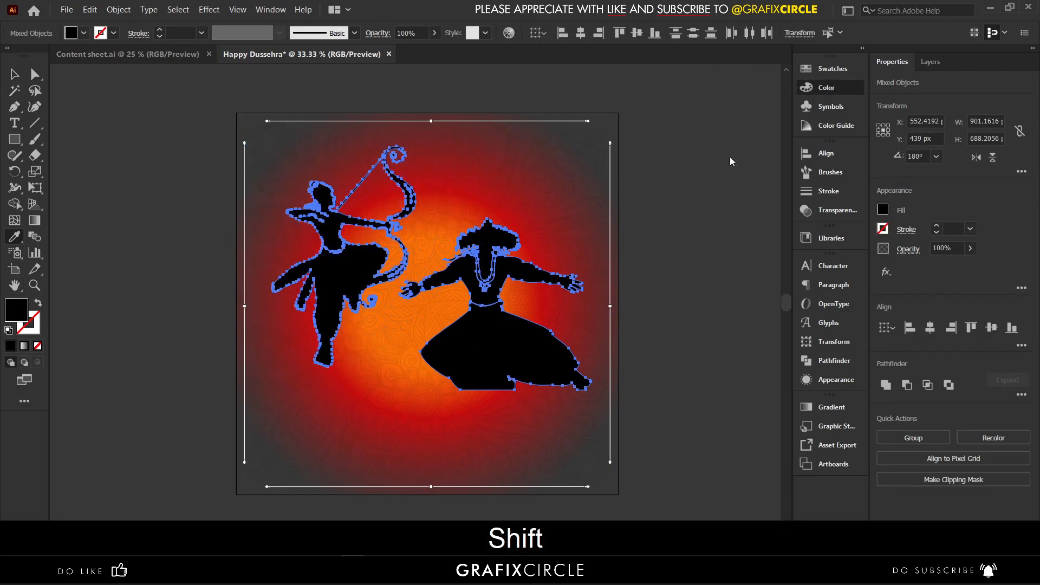
{"action": "left_click", "coordinate": [656, 155]}
{"action": "left_click", "coordinate": [14, 74]}
{"action": "left_click", "coordinate": [54, 102]}
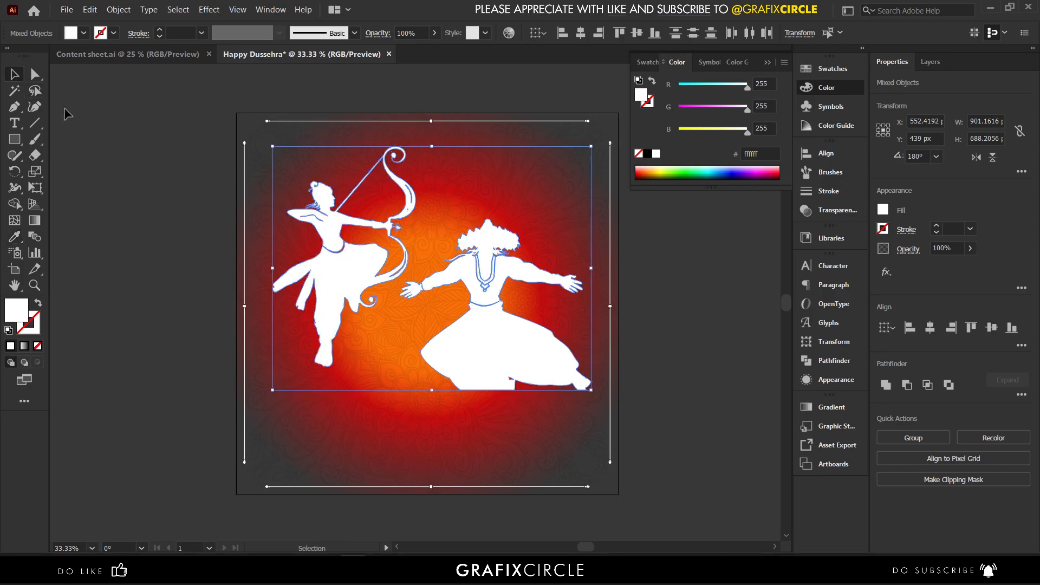
Copy the Happy and Dussehra texts from Content sheet.ai into the Happy Dussehra document and place them below the silhouettes.
{"action": "left_click", "coordinate": [155, 58]}
{"action": "left_click", "coordinate": [282, 238]}
{"action": "left_click", "coordinate": [292, 274], "text": "shift"}
{"action": "key", "text": "ctrl+shift+c"}
{"action": "left_click", "coordinate": [336, 60]}
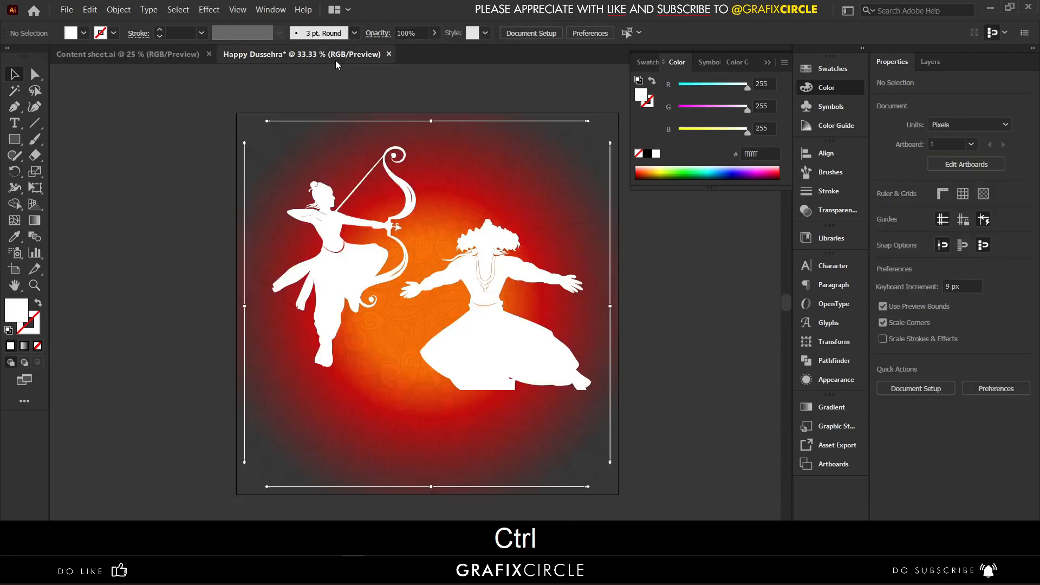
{"action": "key", "text": "ctrl+v"}
{"action": "left_click_drag", "start_coordinate": [417, 260], "coordinate": [420, 375]}
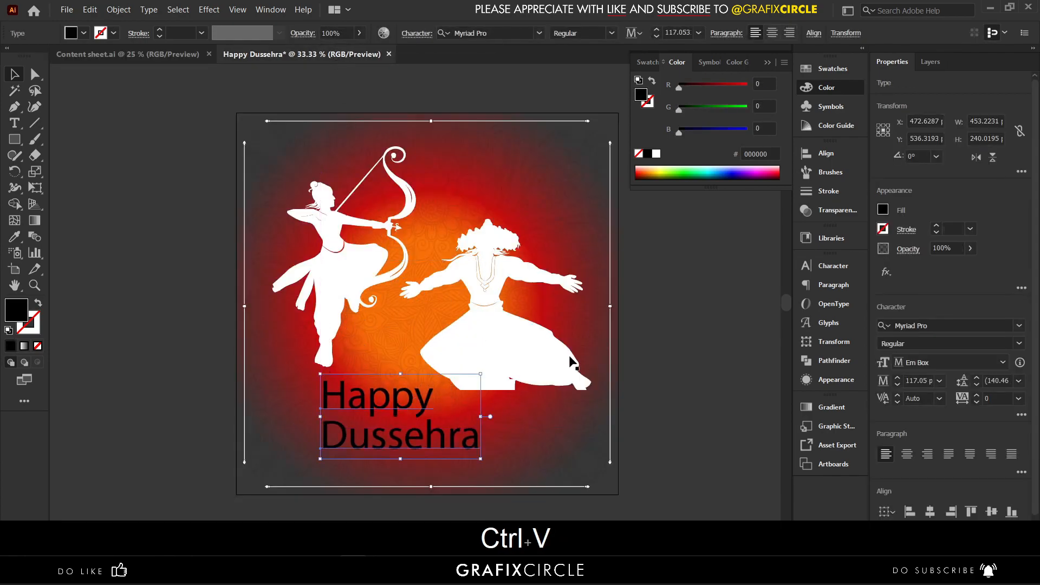
Fill the Happy and Dussehra texts with white (ffffff) and deselect them.
{"action": "scroll", "coordinate": [570, 362], "scroll_direction": "down", "scroll_amount": 2}
{"action": "left_click", "coordinate": [654, 155]}
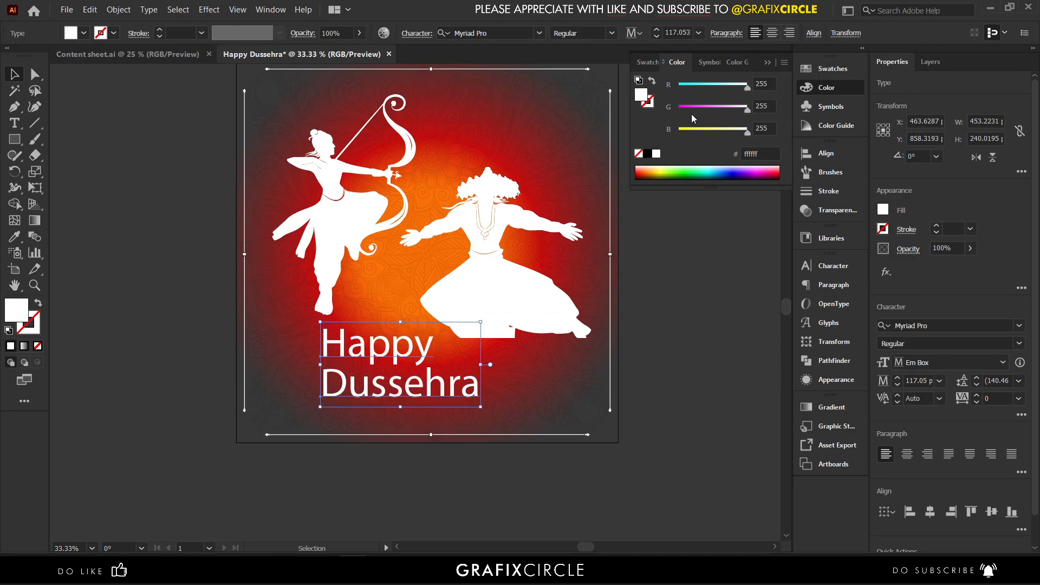
{"action": "left_click", "coordinate": [771, 63]}
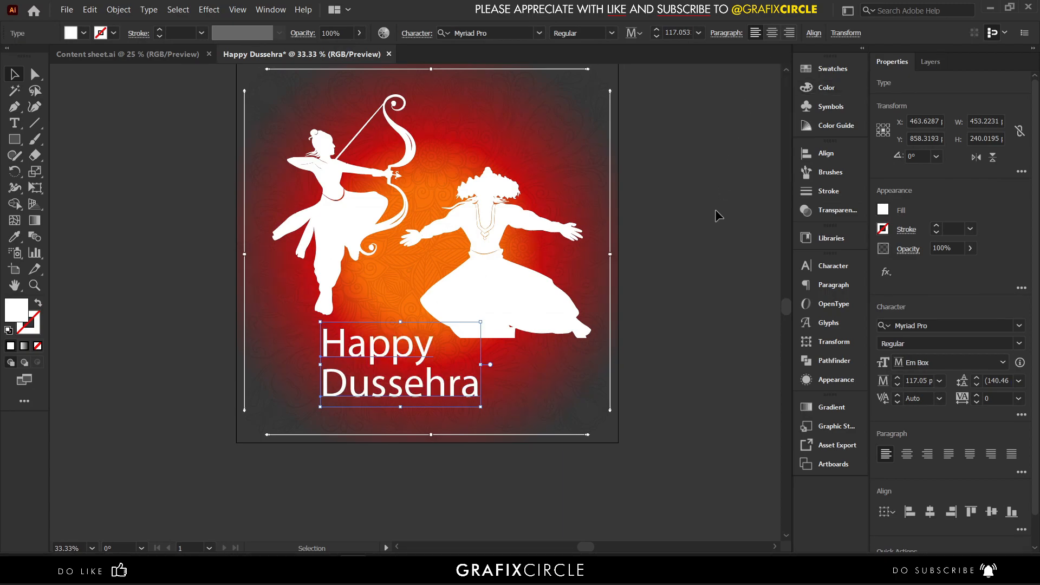
{"action": "left_click", "coordinate": [715, 210]}
{"action": "scroll", "coordinate": [713, 216], "scroll_direction": "up", "scroll_amount": 2}
Format the Happy text in Gotham Medium with all caps and a tracking of 100.
{"action": "left_click", "coordinate": [409, 385]}
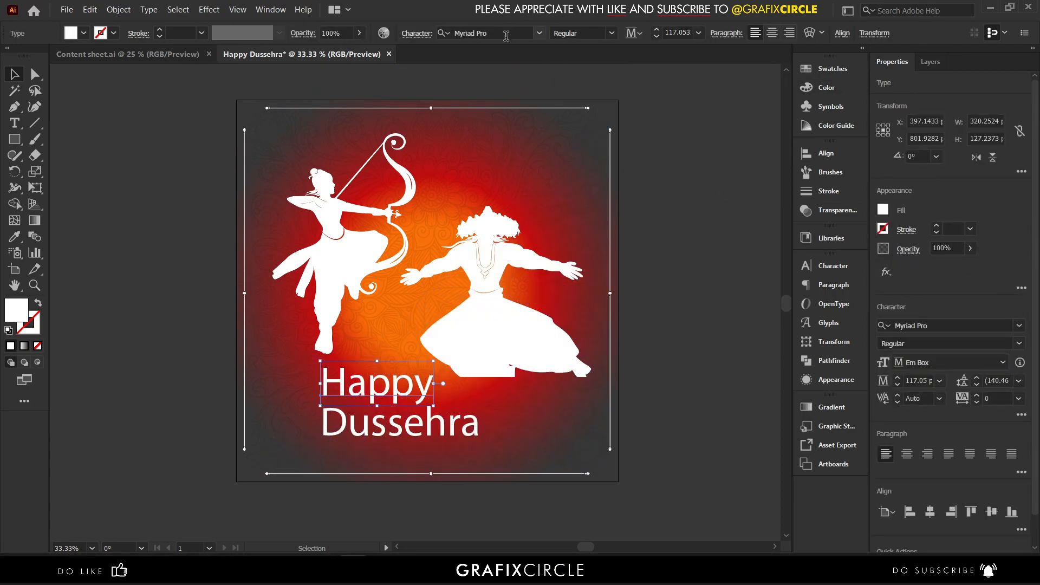
{"action": "type", "text": "gotham"}
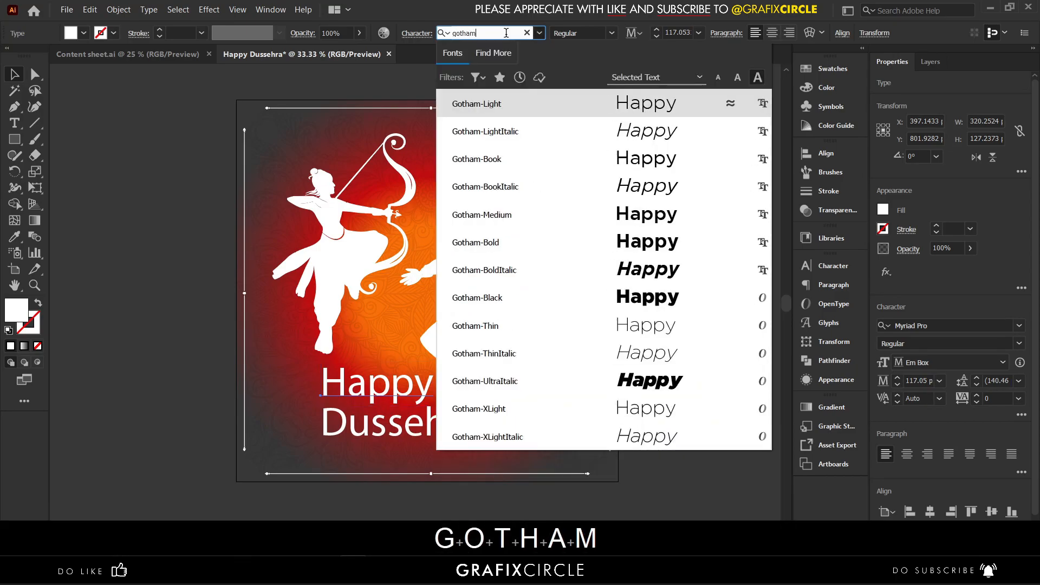
{"action": "left_click", "coordinate": [518, 214]}
{"action": "left_click", "coordinate": [846, 274]}
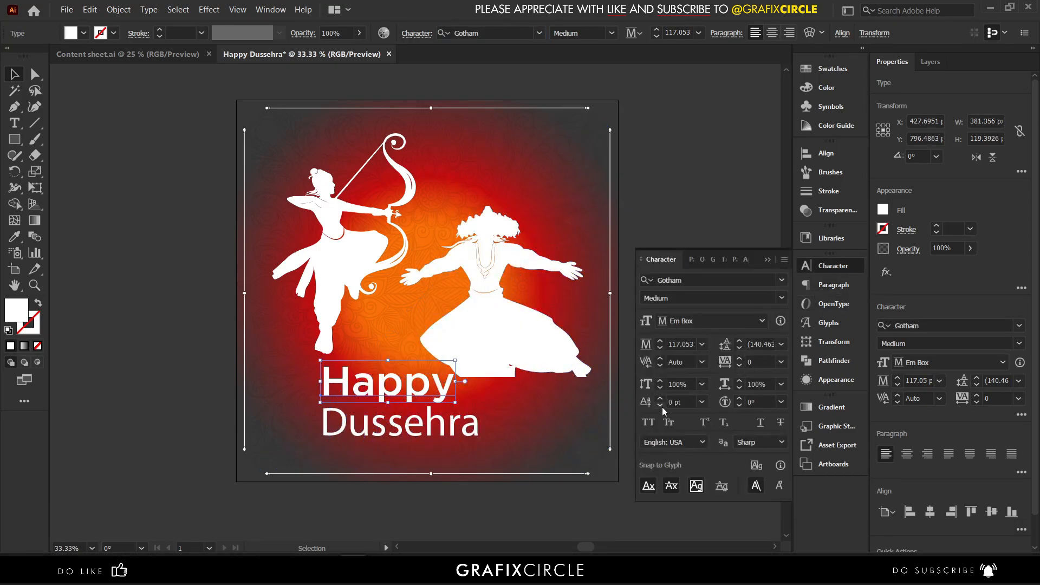
{"action": "left_click", "coordinate": [648, 422]}
{"action": "left_click", "coordinate": [781, 362]}
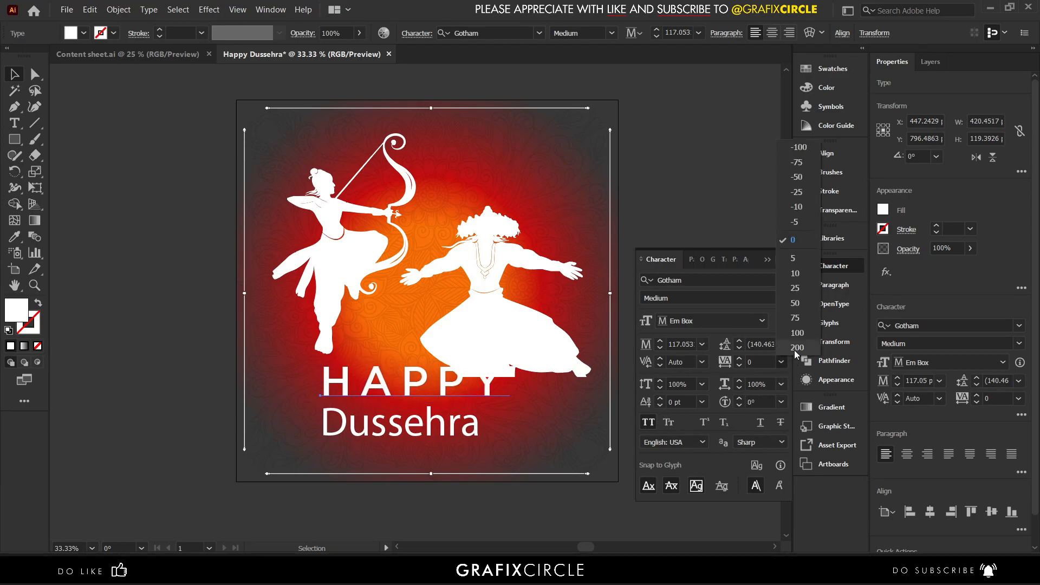
{"action": "left_click", "coordinate": [797, 333]}
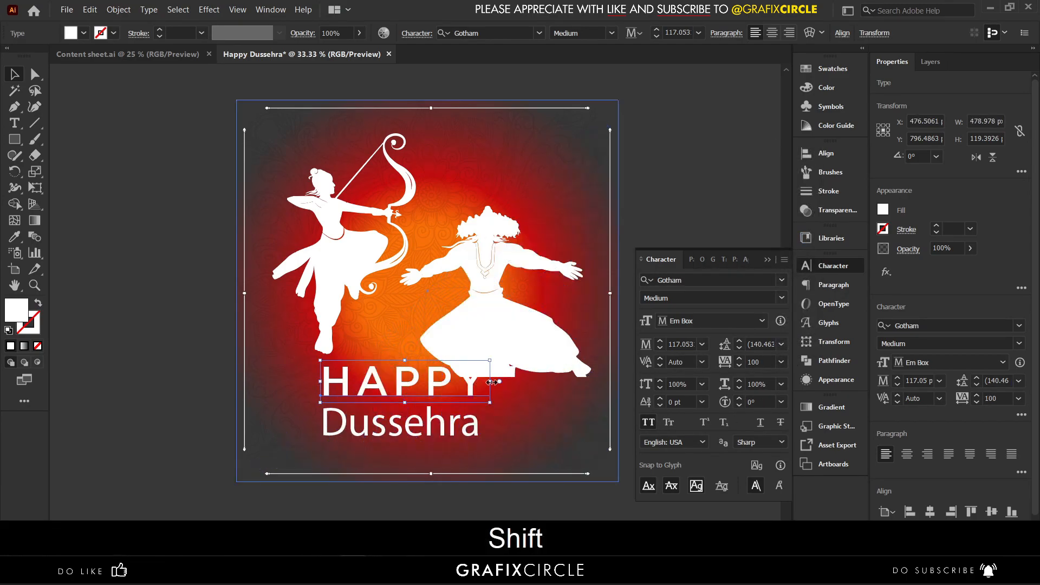
Scale the HAPPY text down proportionally to about half its size.
{"action": "left_click_drag", "start_coordinate": [450, 383], "coordinate": [402, 383]}
{"action": "left_click", "coordinate": [170, 311]}
{"action": "scroll", "coordinate": [186, 317], "scroll_direction": "down", "scroll_amount": 2}
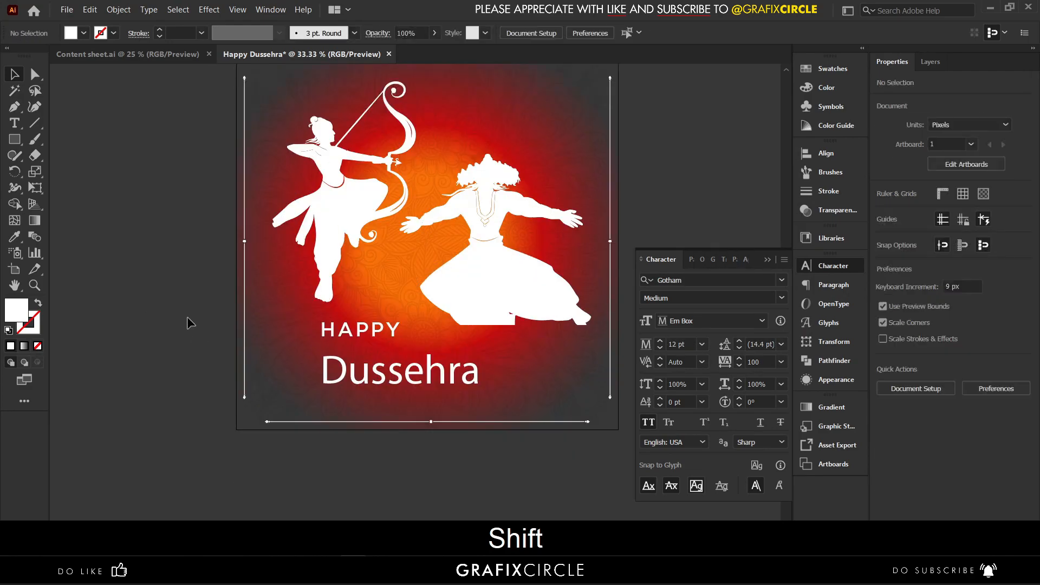
Try the Candire font on the Dussehra text.
{"action": "left_click", "coordinate": [391, 390]}
{"action": "left_click_drag", "start_coordinate": [428, 375], "coordinate": [429, 375]}
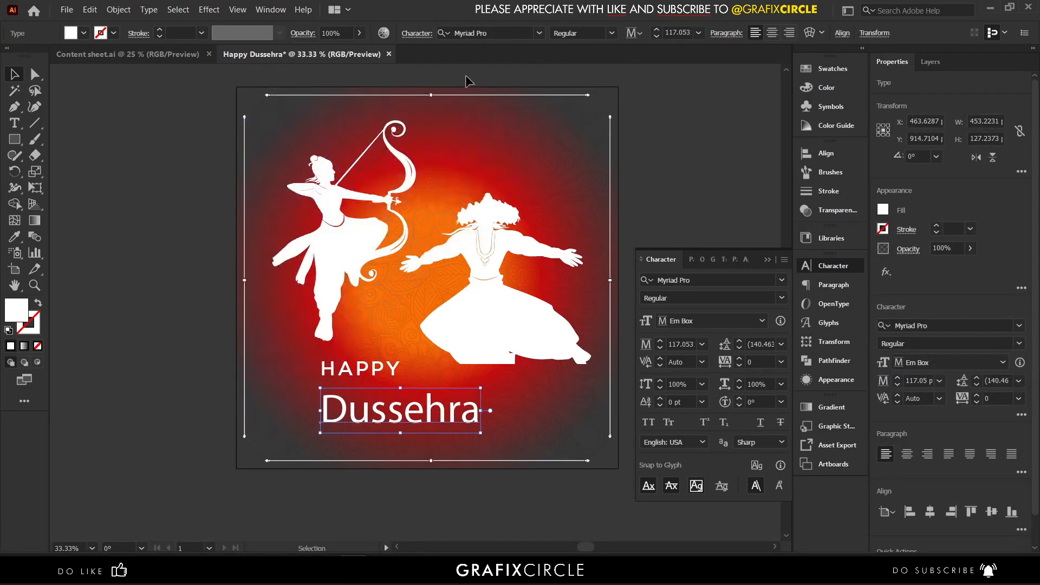
{"action": "left_click", "coordinate": [503, 33]}
{"action": "type", "text": "cand"}
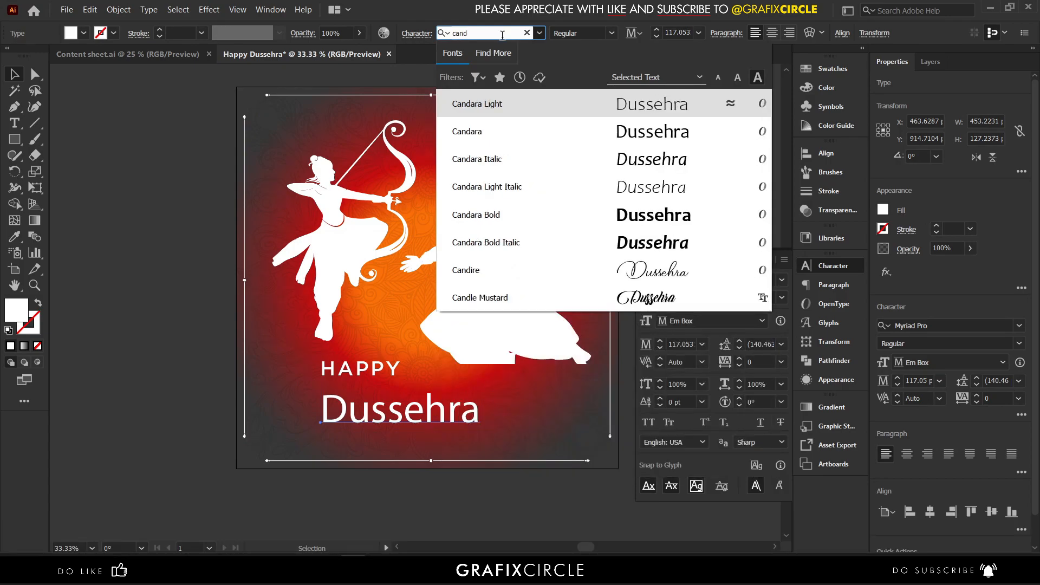
{"action": "left_click", "coordinate": [502, 269]}
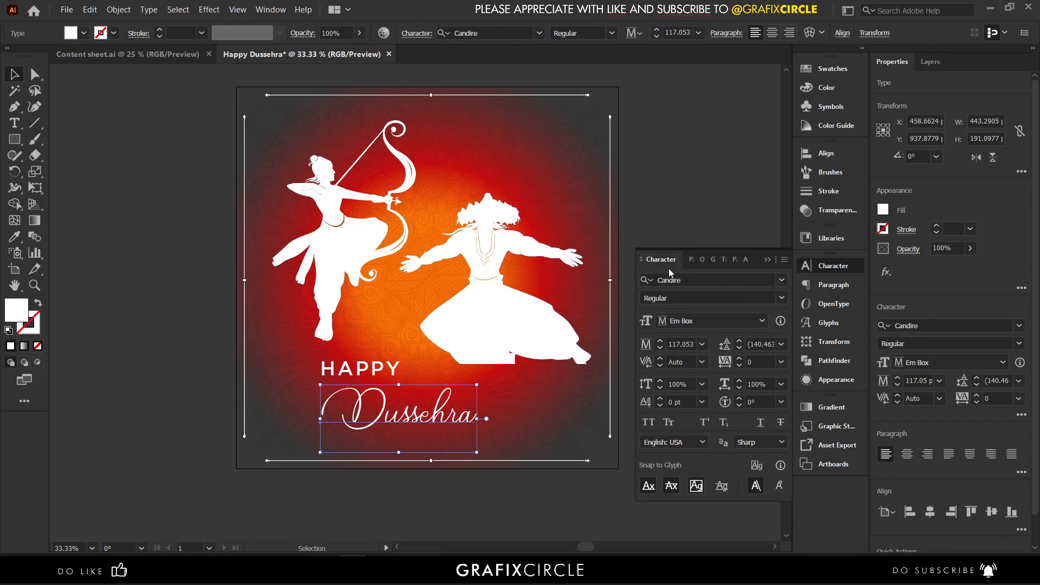
Set the Dussehra text's font to Candle Mustard and collapse the character settings.
{"action": "left_click", "coordinate": [515, 32]}
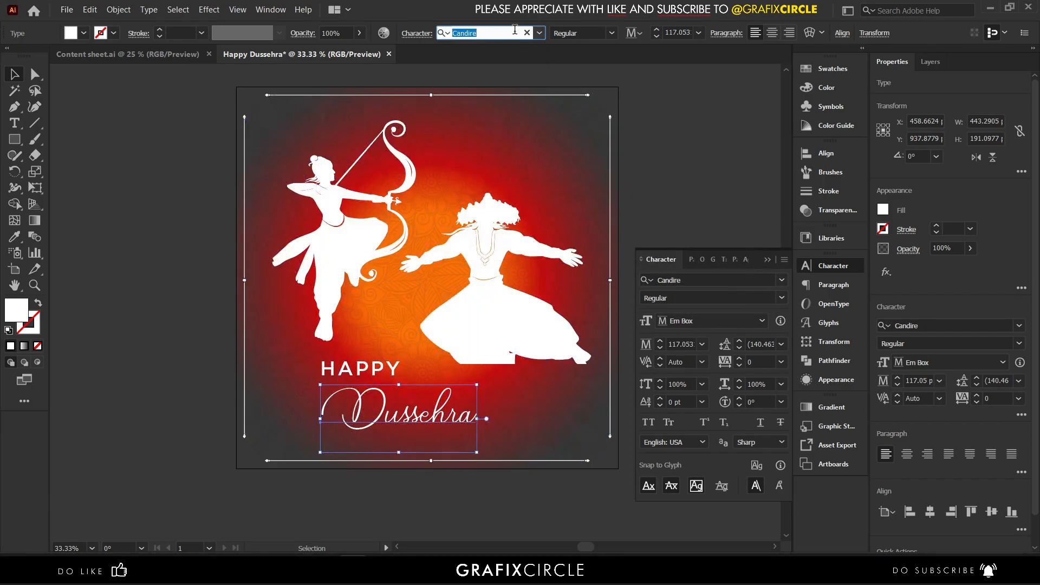
{"action": "type", "text": "ca"}
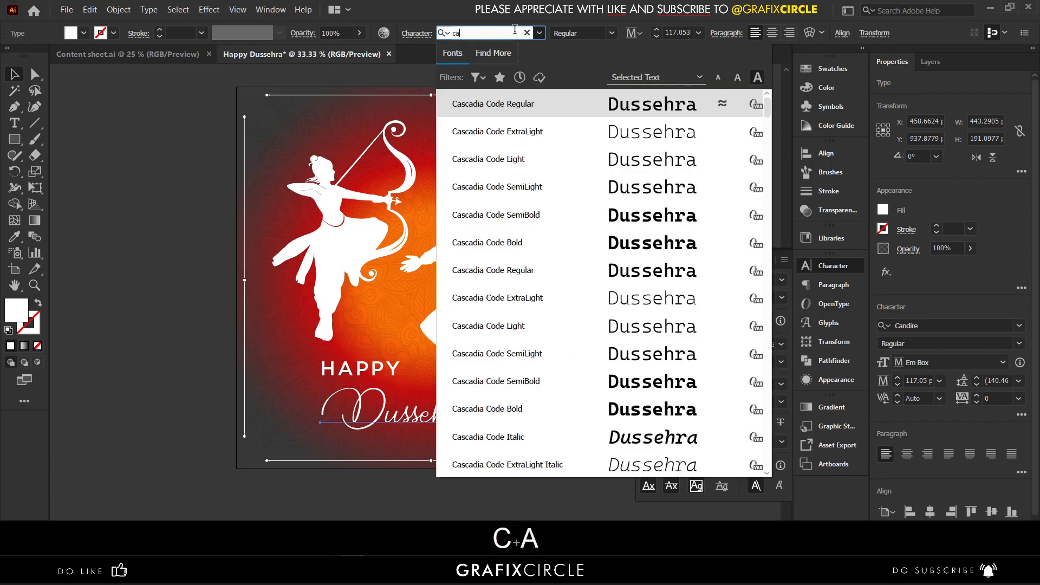
{"action": "type", "text": "nd"}
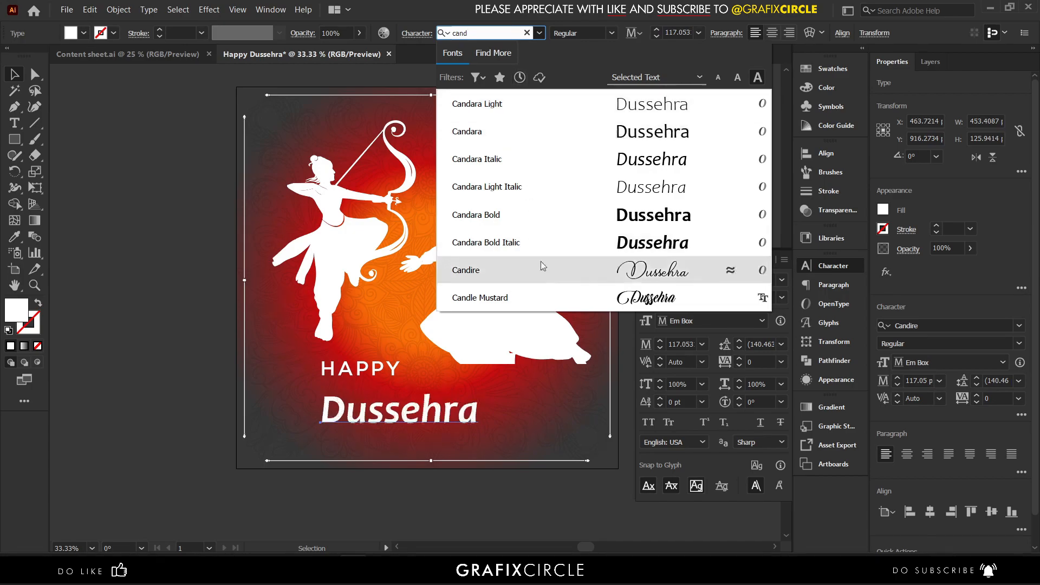
{"action": "left_click", "coordinate": [545, 296]}
{"action": "left_click", "coordinate": [767, 259]}
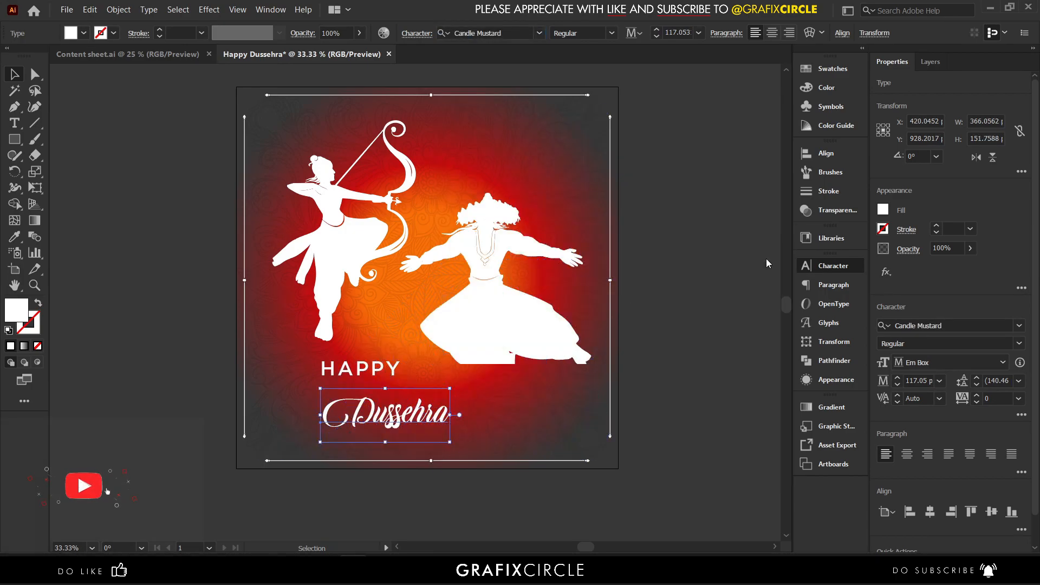
Enlarge the Dussehra text to span much of the artboard's lower area and position it slightly left of centre.
{"action": "scroll", "coordinate": [457, 360], "scroll_direction": "down", "scroll_amount": 1}
{"action": "left_click_drag", "start_coordinate": [451, 374], "coordinate": [580, 379]}
{"action": "left_click", "coordinate": [930, 511]}
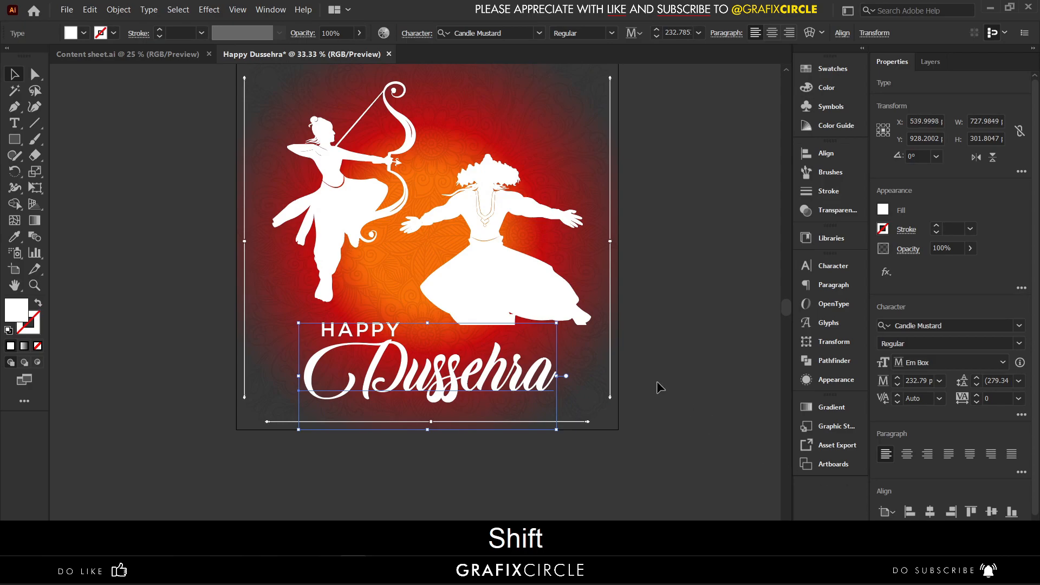
{"action": "left_click_drag", "start_coordinate": [542, 378], "coordinate": [519, 377]}
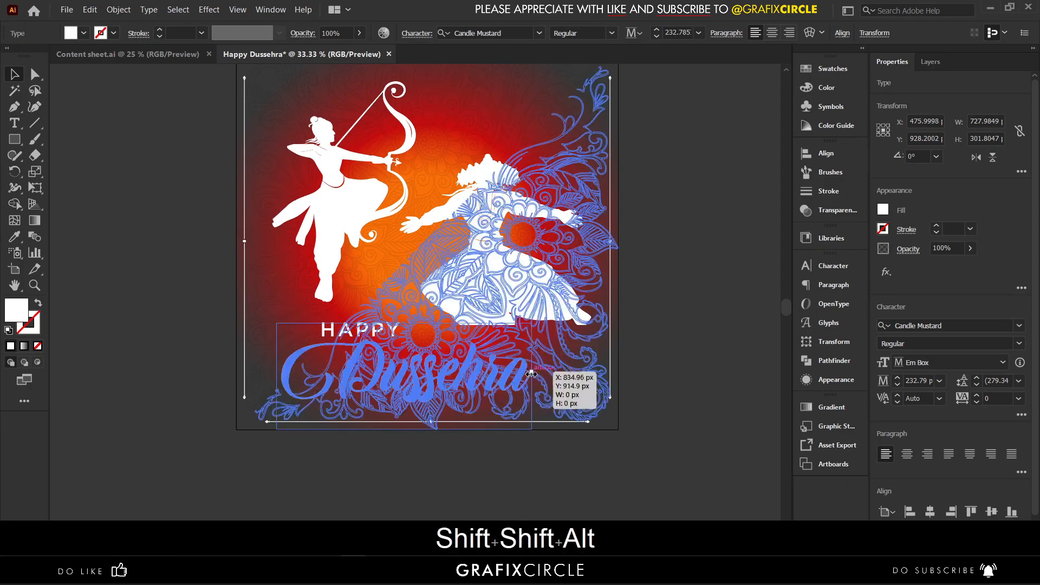
{"action": "left_click", "coordinate": [665, 350]}
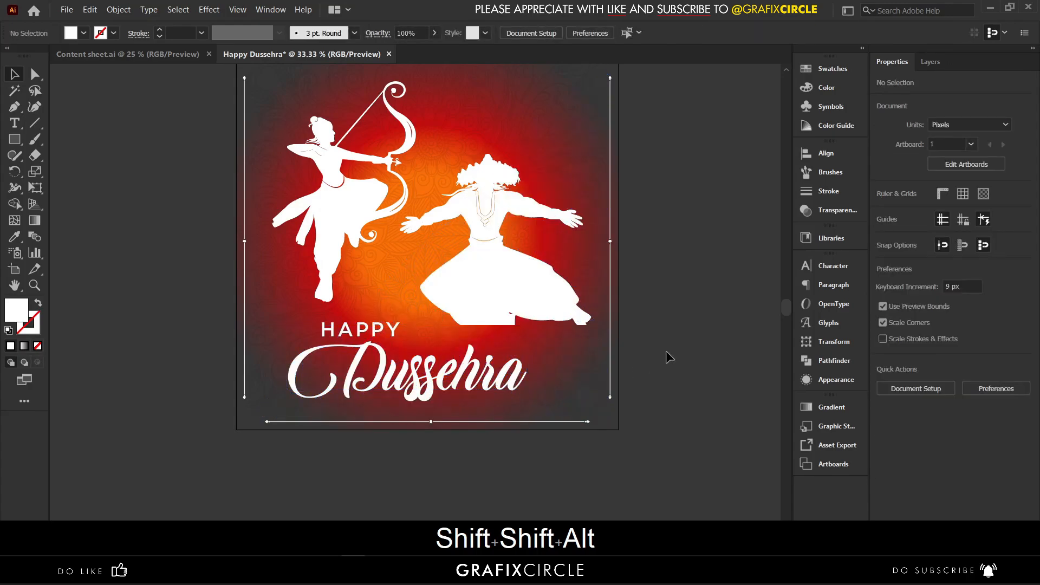
Place HAPPY above Dussehra at the artboard's horizontal centre and set the Dussehra text to 220 pt.
{"action": "left_click_drag", "start_coordinate": [392, 332], "coordinate": [448, 340]}
{"action": "key", "text": "ctrl+z"}
{"action": "scroll", "coordinate": [446, 339], "scroll_direction": "up", "scroll_amount": 2}
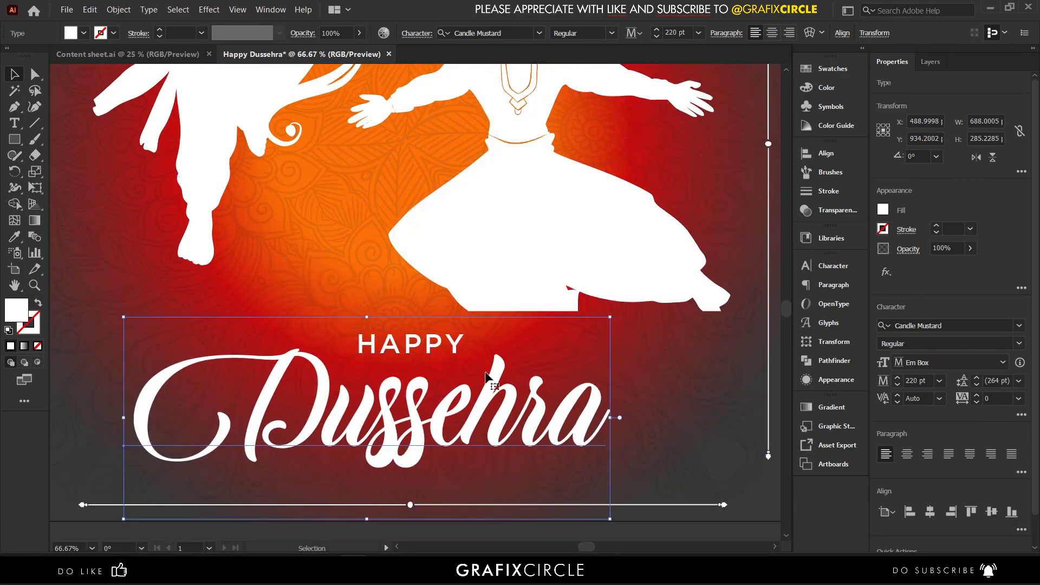
Nudge the Dussehra text right to about X 495 px and deselect it.
{"action": "key", "text": "Right"}
{"action": "key", "text": "Right"}
{"action": "key", "text": "Right"}
{"action": "key", "text": "Right"}
{"action": "key", "text": "Right"}
{"action": "key", "text": "Right"}
{"action": "scroll", "coordinate": [429, 348], "scroll_direction": "down", "scroll_amount": 1}
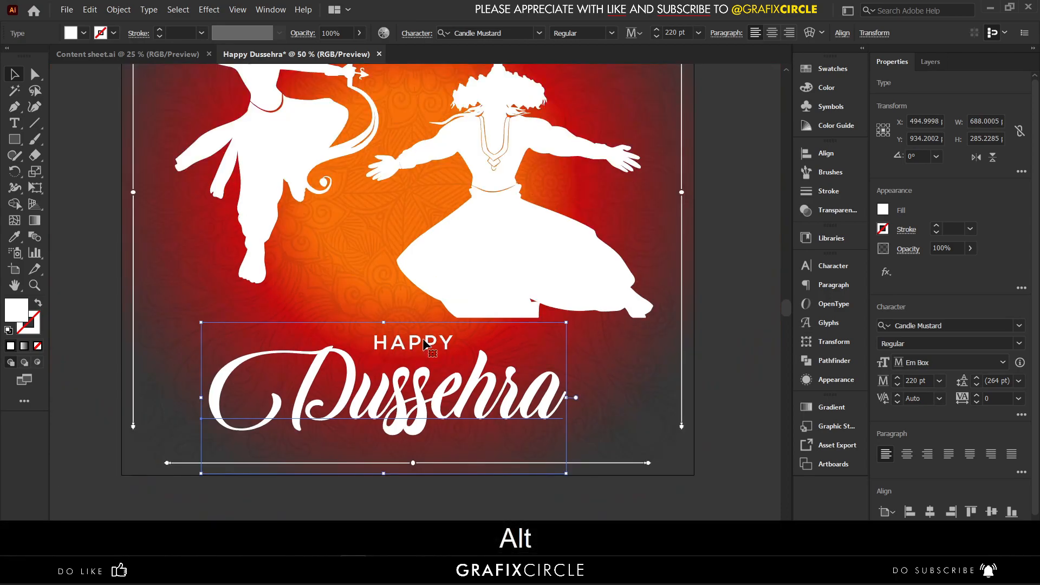
{"action": "left_click", "coordinate": [713, 346]}
Scale both silhouettes down slightly together and move them up, away from the HAPPY Dussehra text.
{"action": "scroll", "coordinate": [590, 325], "scroll_direction": "up", "scroll_amount": 5}
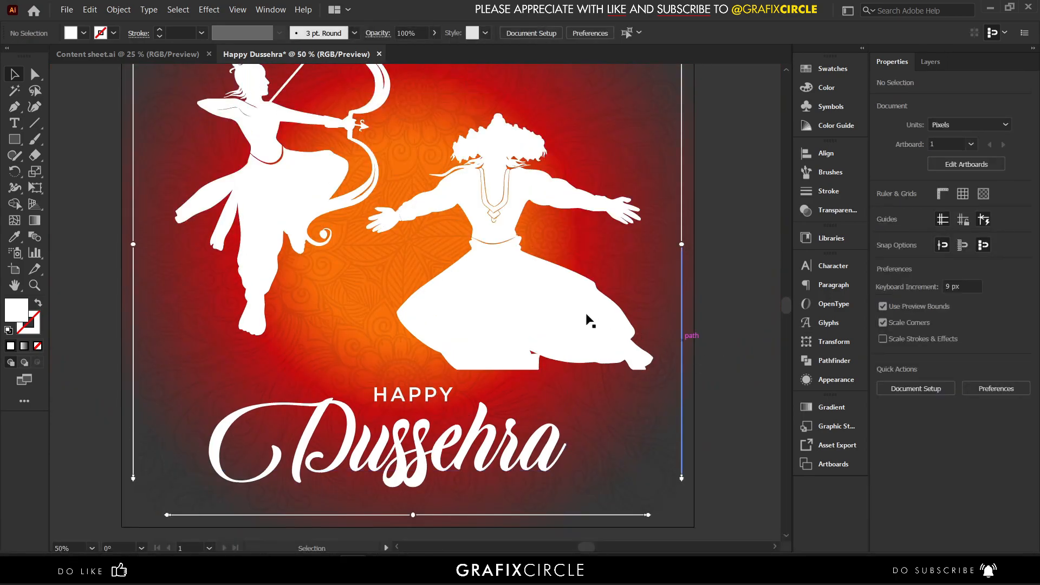
{"action": "left_click", "coordinate": [290, 269]}
{"action": "scroll", "coordinate": [291, 269], "scroll_direction": "up", "scroll_amount": 1}
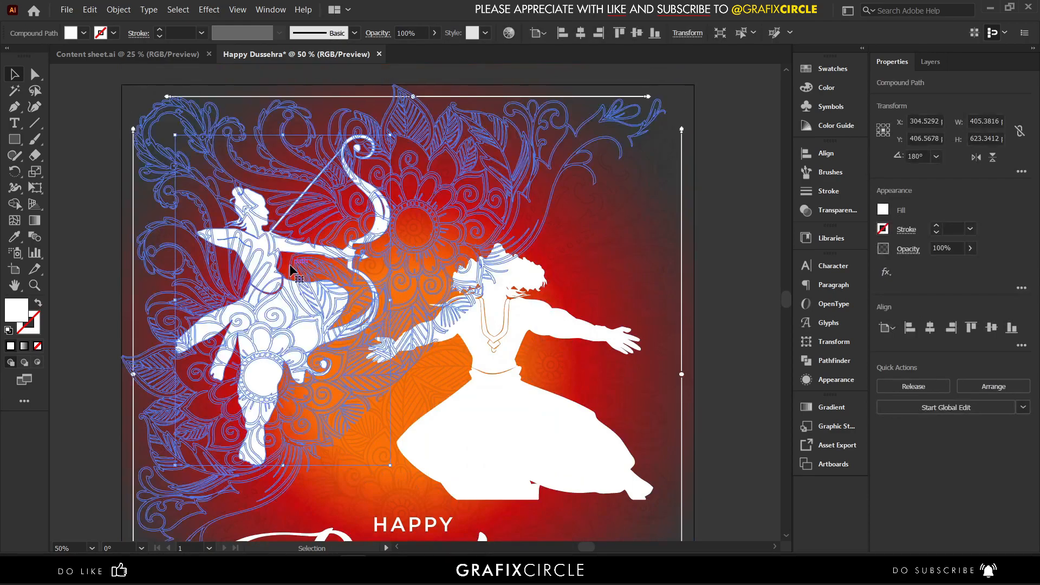
{"action": "left_click", "coordinate": [504, 329], "text": "shift"}
{"action": "left_click_drag", "start_coordinate": [504, 330], "coordinate": [514, 318]}
{"action": "left_click_drag", "start_coordinate": [414, 120], "coordinate": [414, 134]}
{"action": "scroll", "coordinate": [421, 143], "scroll_direction": "down", "scroll_amount": 1}
{"action": "left_click", "coordinate": [717, 310]}
Select the HAPPY and Dussehra texts together and nudge them up, away from the lower border line.
{"action": "scroll", "coordinate": [710, 317], "scroll_direction": "down", "scroll_amount": 4}
{"action": "left_click", "coordinate": [501, 396]}
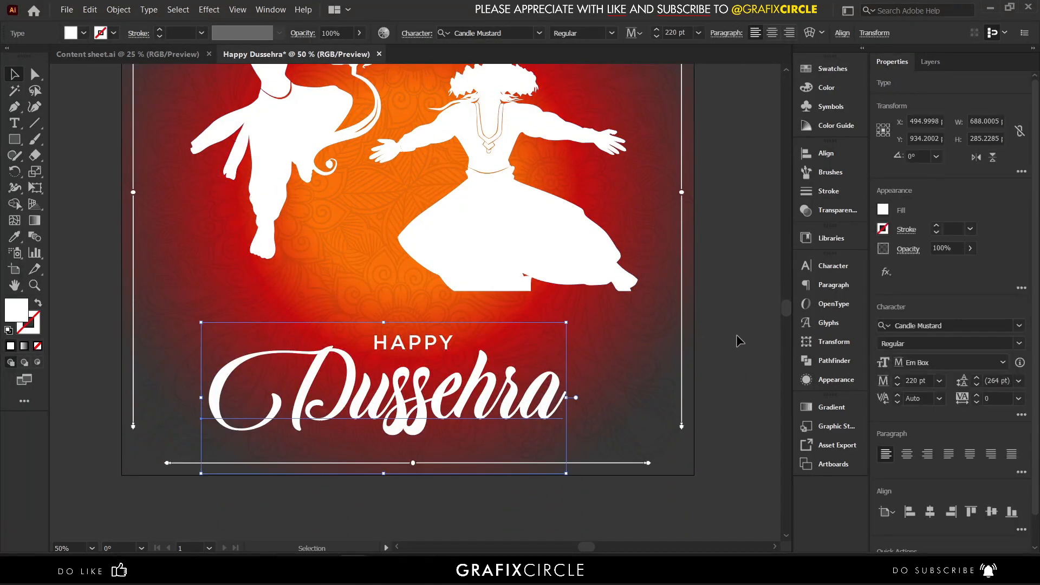
{"action": "left_click_drag", "start_coordinate": [386, 450], "coordinate": [379, 451]}
{"action": "left_click", "coordinate": [678, 388], "text": "shift"}
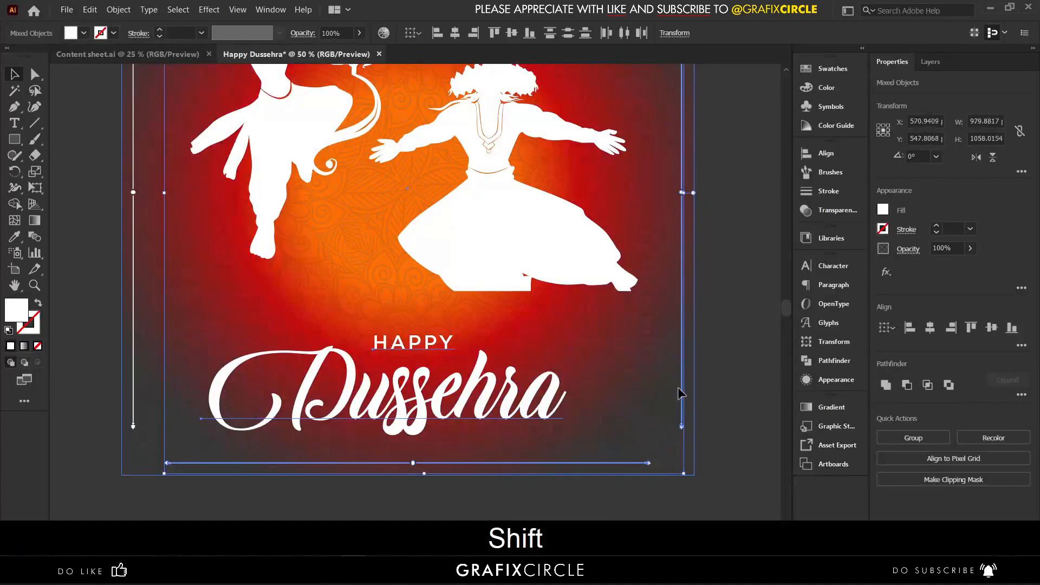
{"action": "left_click", "coordinate": [682, 394], "text": "shift"}
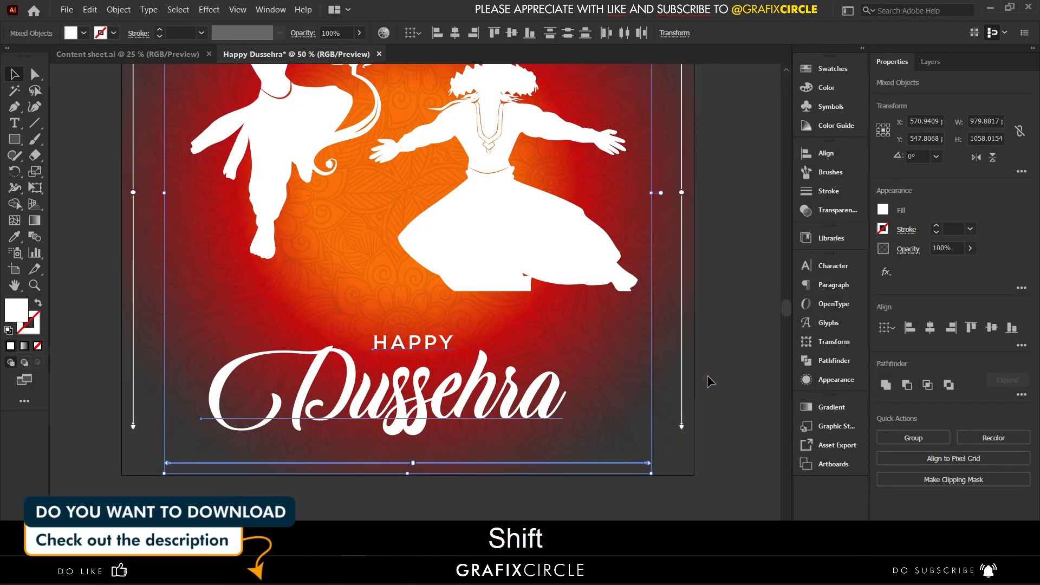
{"action": "left_click", "coordinate": [647, 463], "text": "shift"}
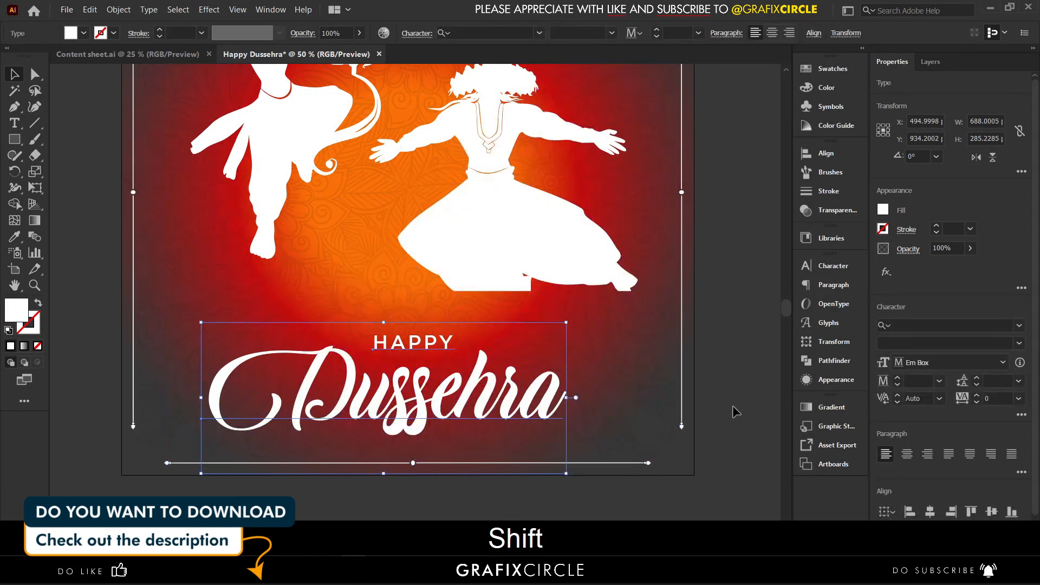
{"action": "key", "text": "Up"}
{"action": "key", "text": "Up"}
{"action": "key", "text": "Up"}
{"action": "key", "text": "Up"}
{"action": "key", "text": "Up"}
{"action": "key", "text": "Up"}
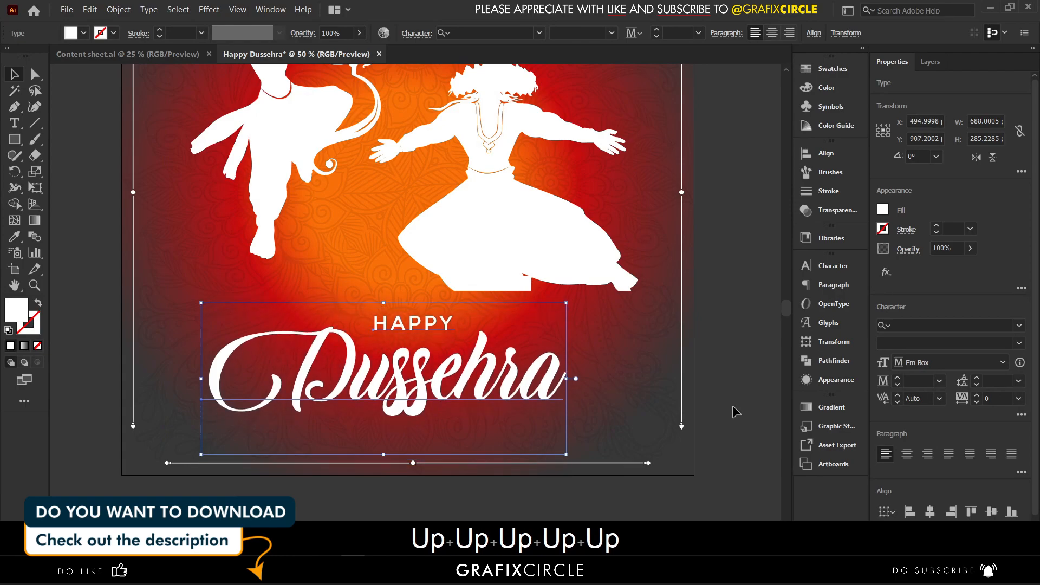
{"action": "left_click", "coordinate": [721, 367]}
{"action": "scroll", "coordinate": [704, 366], "scroll_direction": "up", "scroll_amount": 1}
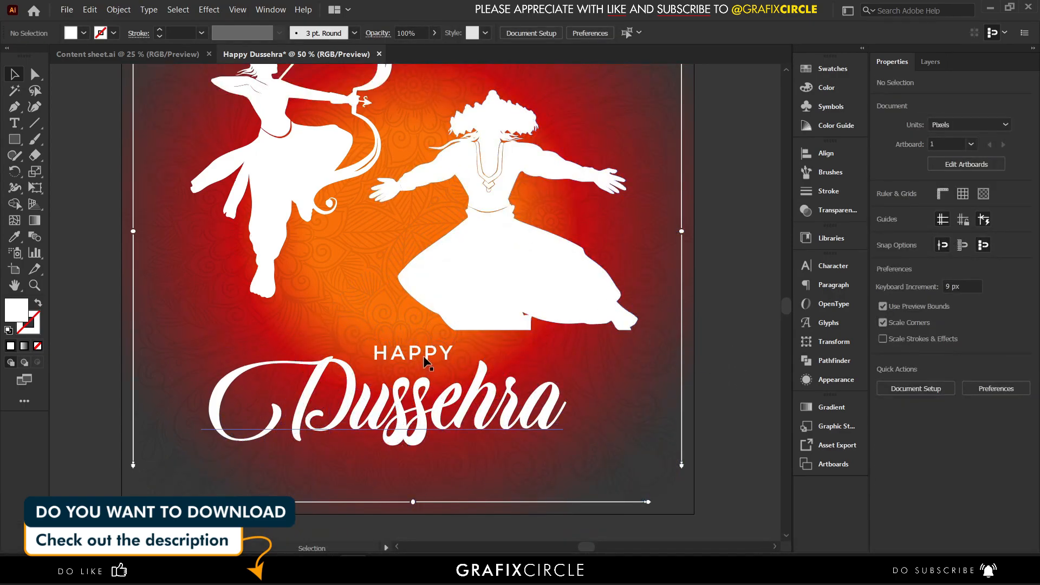
Undo the last nudge, move both title texts further up to about Y 826 px and deselect them.
{"action": "key", "text": "ctrl+z"}
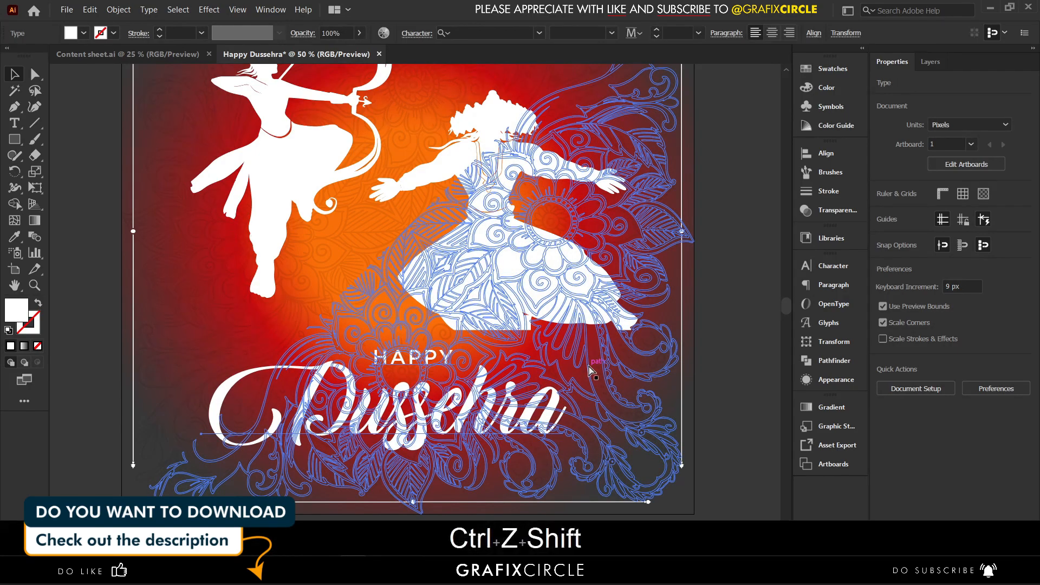
{"action": "key", "text": "shift+Up"}
{"action": "key", "text": "Down"}
{"action": "key", "text": "Down"}
{"action": "key", "text": "Down"}
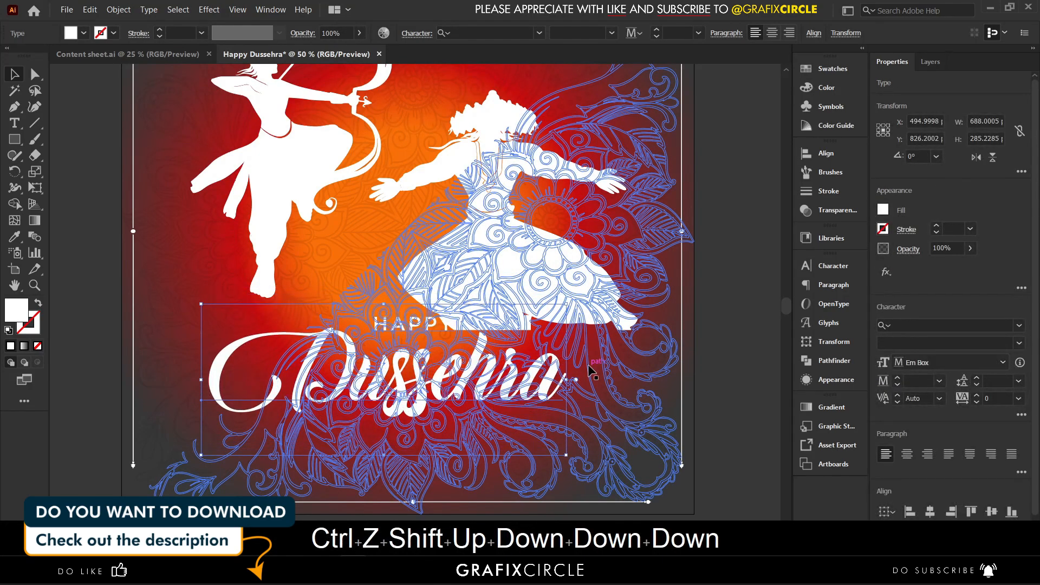
{"action": "left_click", "coordinate": [671, 230]}
Apply a linear gradient to the wide-armed silhouette and make its black end stop white, sampled from the archer.
{"action": "left_click", "coordinate": [475, 262]}
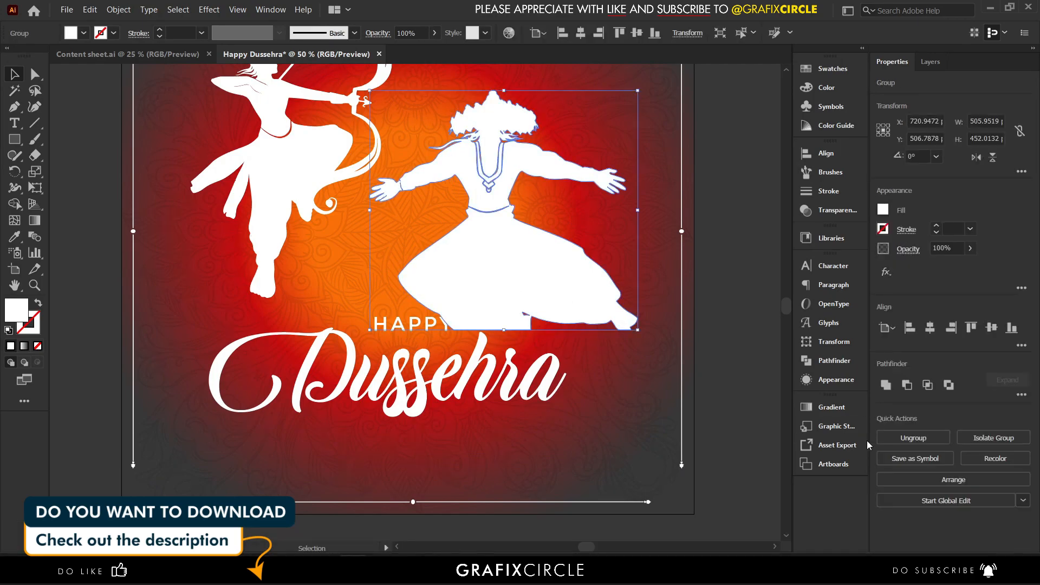
{"action": "left_click", "coordinate": [839, 408]}
{"action": "left_click", "coordinate": [765, 495]}
{"action": "left_click", "coordinate": [649, 523]}
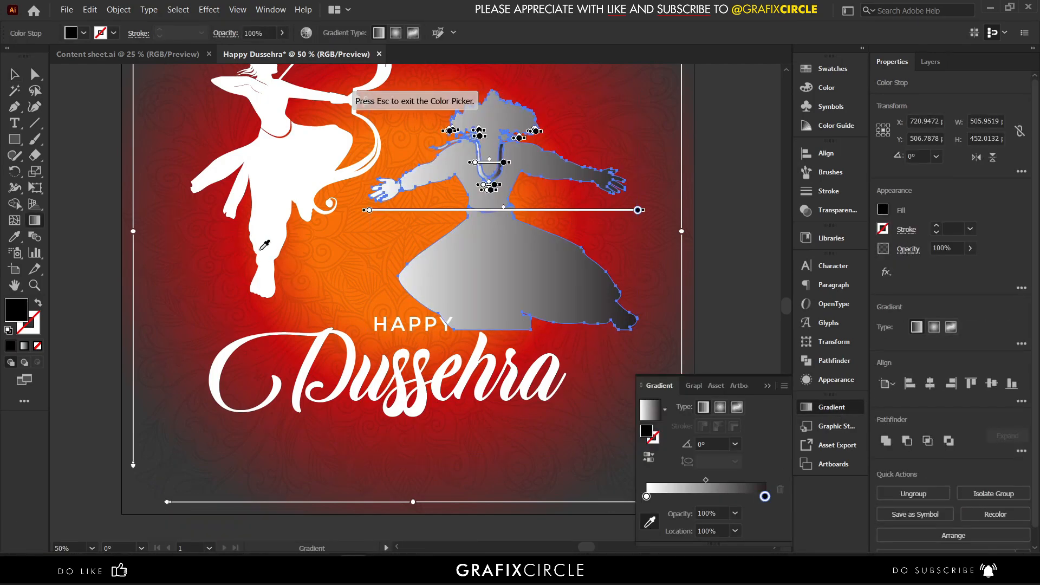
{"action": "left_click", "coordinate": [268, 221]}
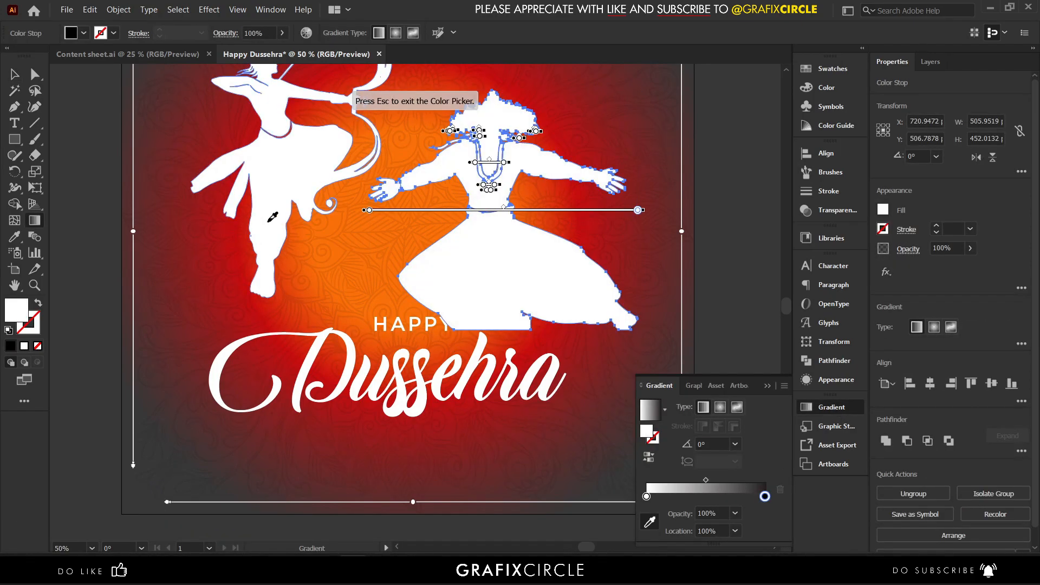
Set the silhouette's gradient angle to -90° and the end stop's opacity to 0%.
{"action": "left_click", "coordinate": [735, 444]}
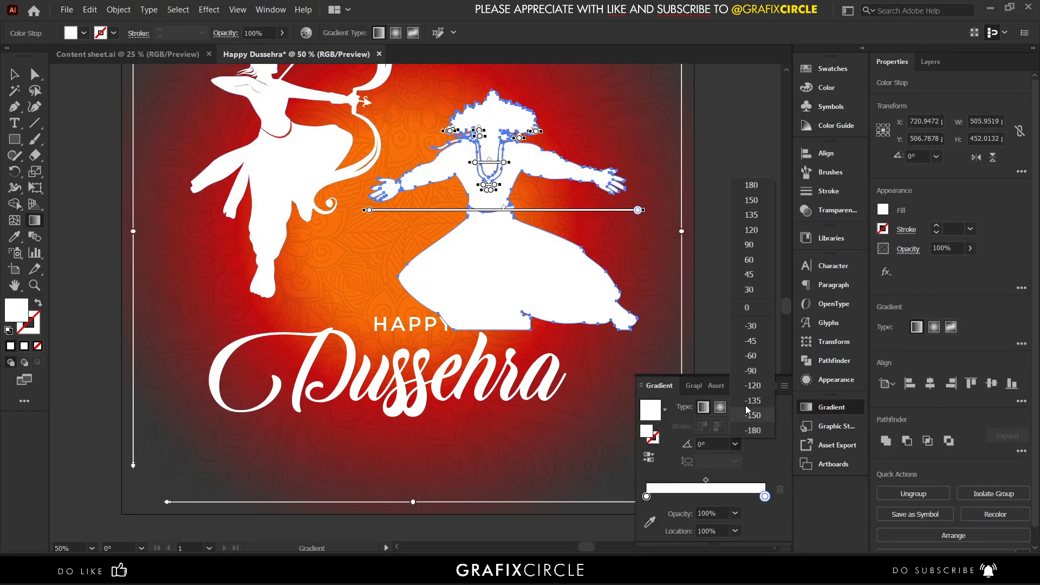
{"action": "left_click", "coordinate": [751, 370]}
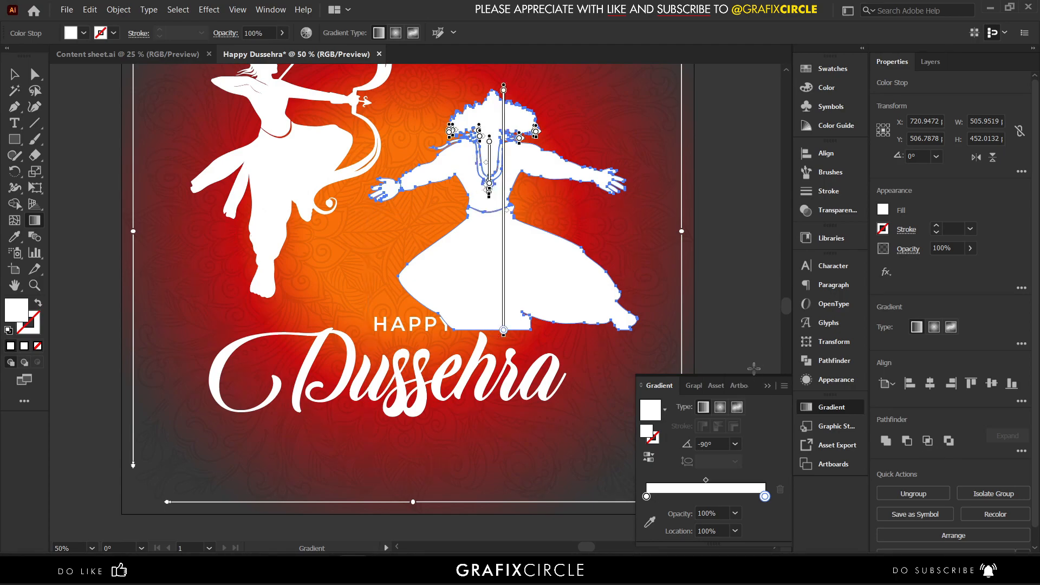
{"action": "left_click", "coordinate": [735, 513]}
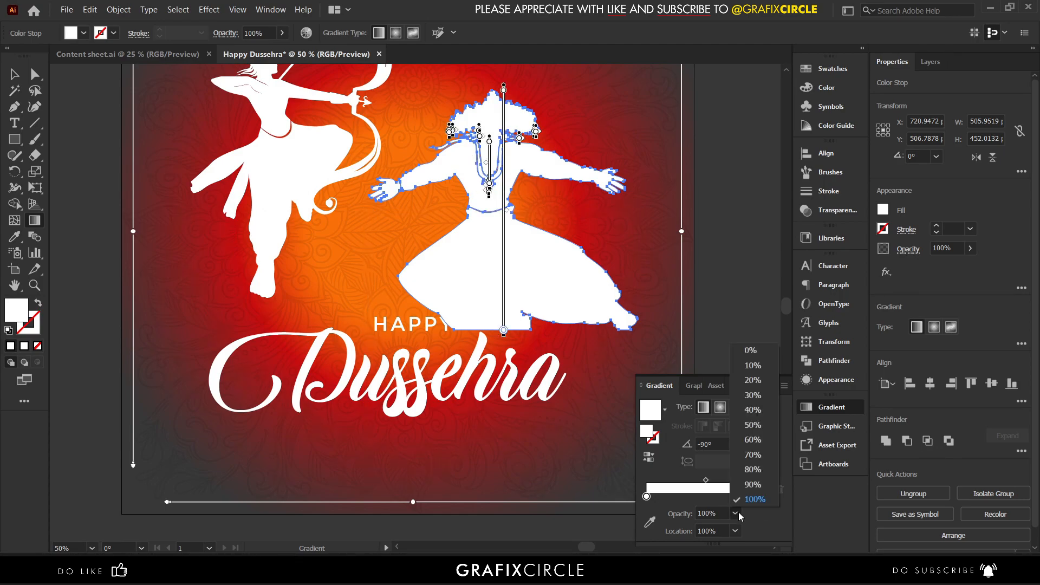
{"action": "left_click", "coordinate": [757, 353]}
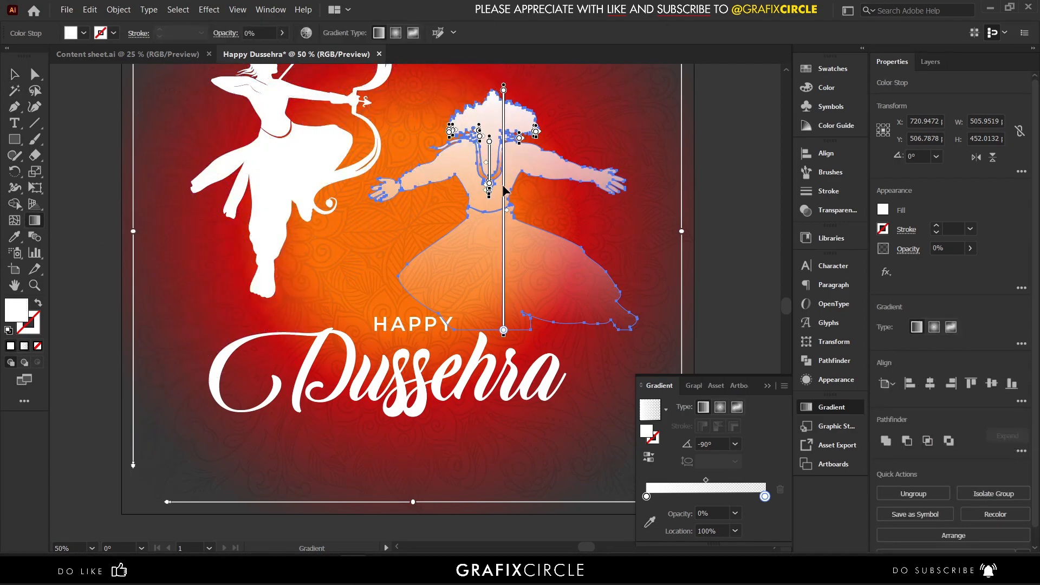
Shift the silhouette's gradient downward and shorten it so only the skirt fades out, and deselect the silhouette.
{"action": "mouse_move", "coordinate": [503, 190]}
{"action": "left_mouse_down"}
{"action": "mouse_move", "coordinate": [503, 273]}
{"action": "mouse_move", "coordinate": [503, 244]}
{"action": "left_mouse_up"}
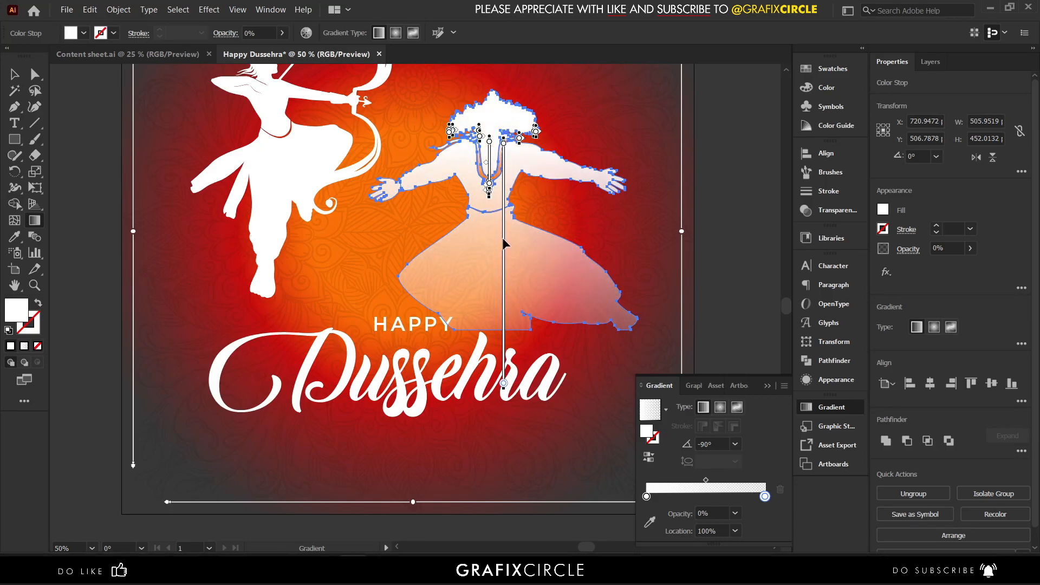
{"action": "left_click_drag", "start_coordinate": [508, 378], "coordinate": [510, 319]}
{"action": "left_click_drag", "start_coordinate": [502, 249], "coordinate": [501, 281]}
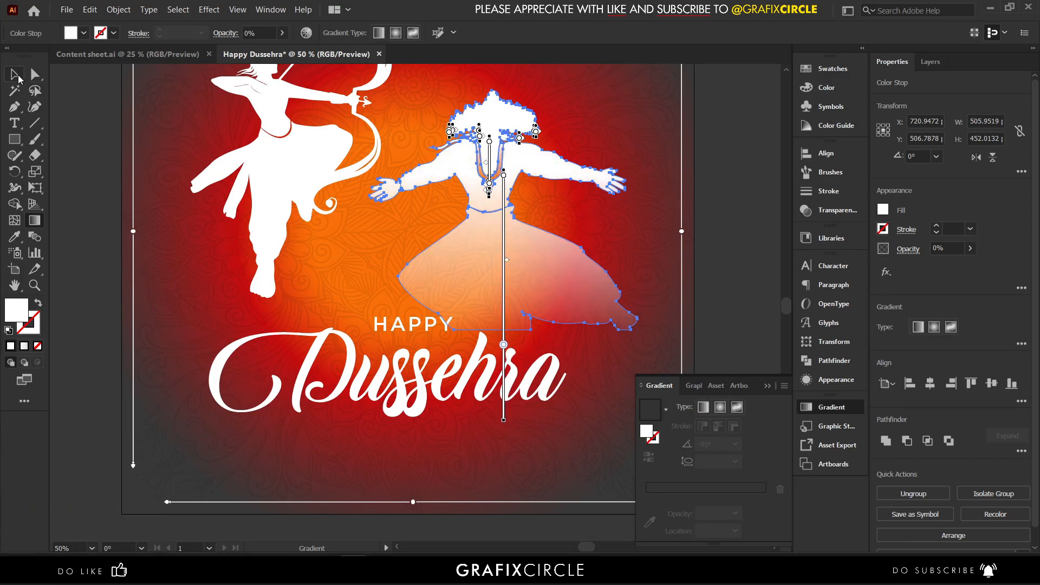
{"action": "left_click", "coordinate": [14, 74]}
{"action": "left_click", "coordinate": [718, 350]}
{"action": "scroll", "coordinate": [718, 350], "scroll_direction": "down", "scroll_amount": 1}
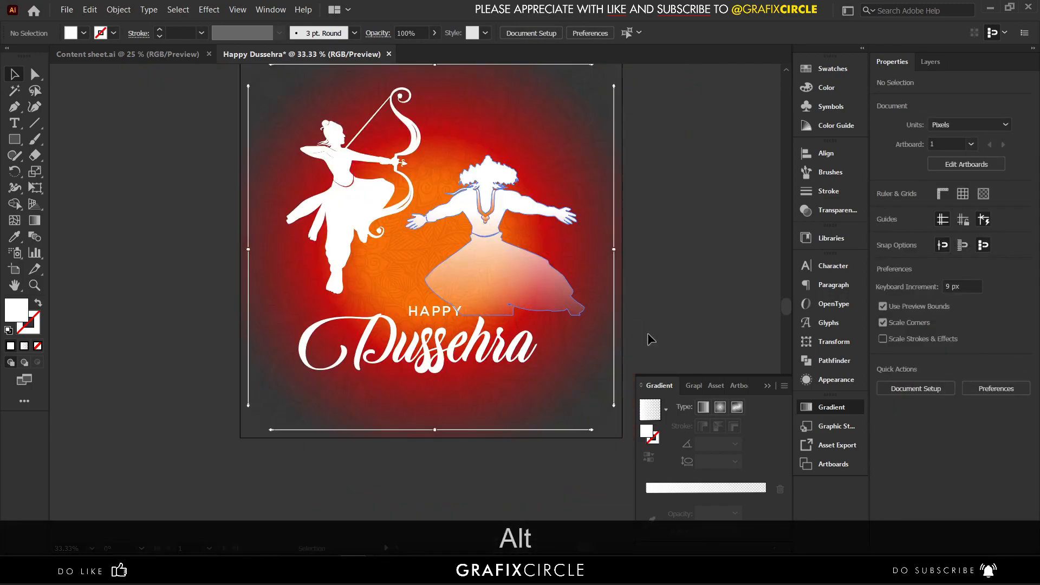
{"action": "left_click", "coordinate": [767, 385]}
{"action": "scroll", "coordinate": [141, 82], "scroll_direction": "up", "scroll_amount": 1}
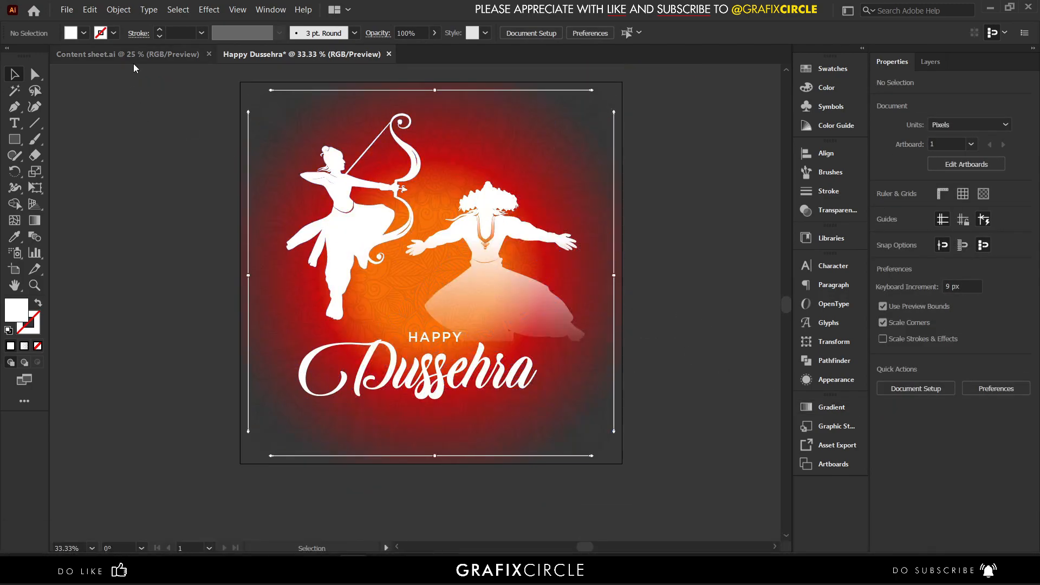
Copy the Grafix Circle logo from the Content sheet document and paste it into the Happy Dussehra design.
{"action": "left_click", "coordinate": [134, 57]}
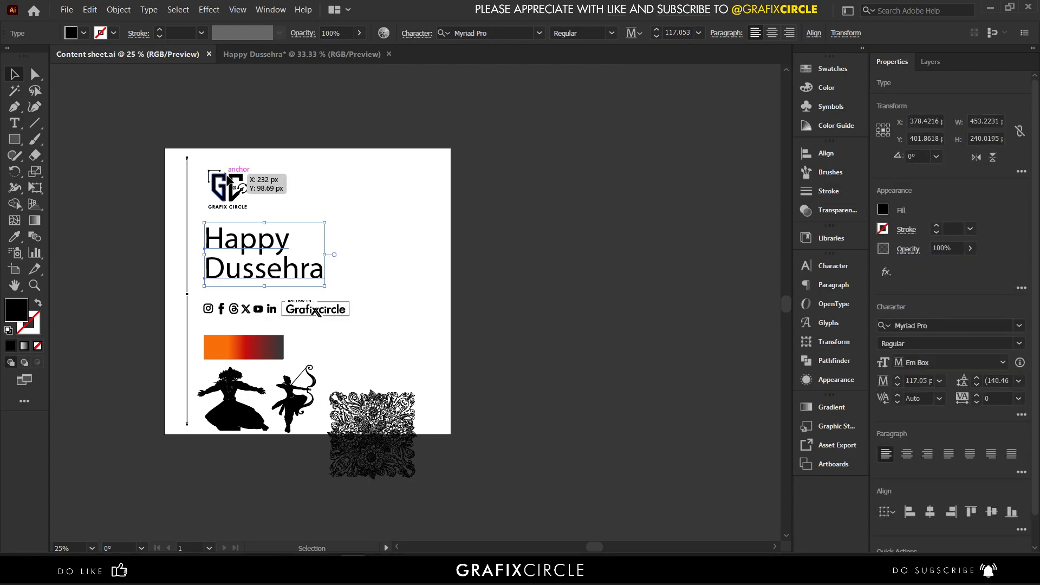
{"action": "key", "text": "ctrl+c"}
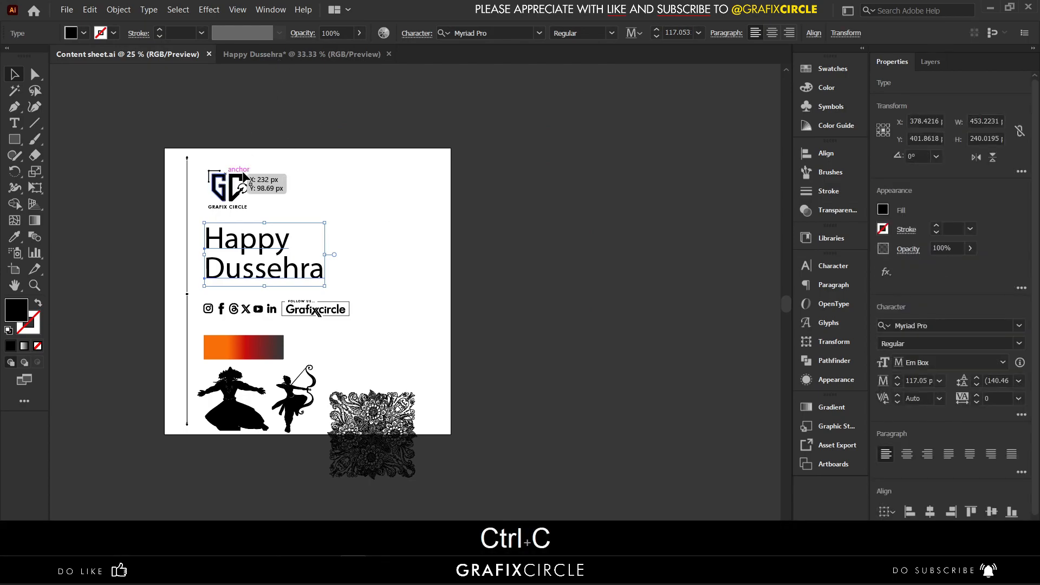
{"action": "left_click", "coordinate": [240, 183]}
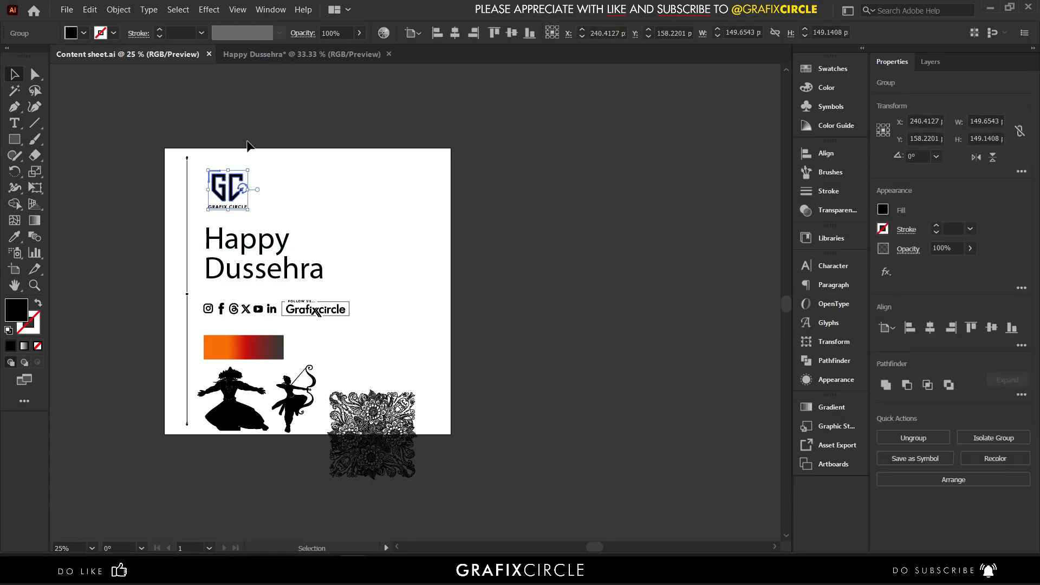
{"action": "key", "text": "ctrl+c"}
{"action": "left_click", "coordinate": [282, 53]}
{"action": "key", "text": "ctrl+v"}
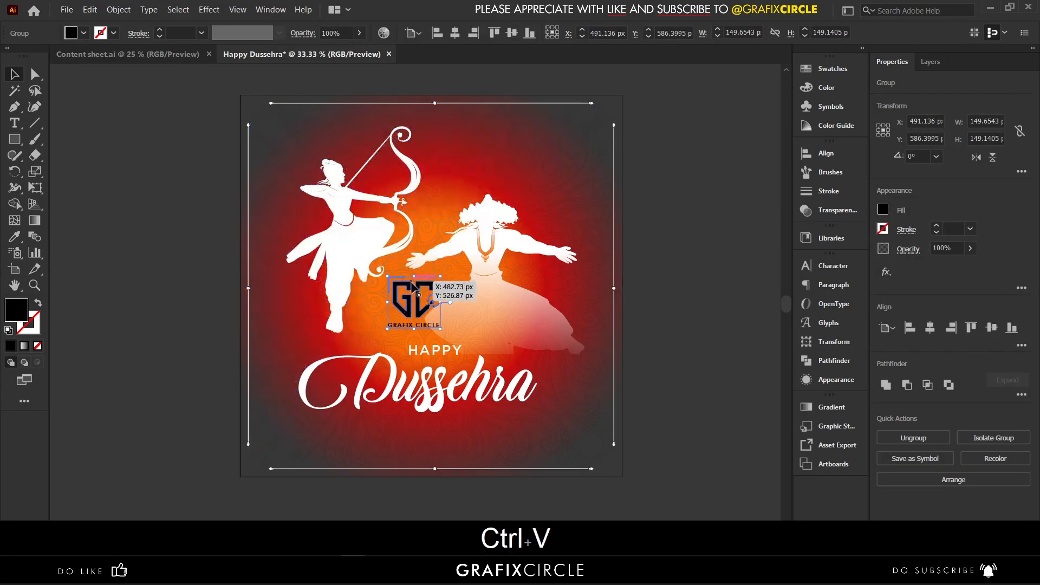
Move the logo to the artboard's upper-left corner, inside the border lines.
{"action": "left_click_drag", "start_coordinate": [414, 296], "coordinate": [301, 138]}
{"action": "scroll", "coordinate": [303, 141], "scroll_direction": "up", "scroll_amount": 4}
{"action": "left_click_drag", "start_coordinate": [385, 305], "coordinate": [360, 284]}
{"action": "key", "text": "ctrl+z"}
{"action": "scroll", "coordinate": [307, 224], "scroll_direction": "down", "scroll_amount": 2}
{"action": "left_click", "coordinate": [219, 194]}
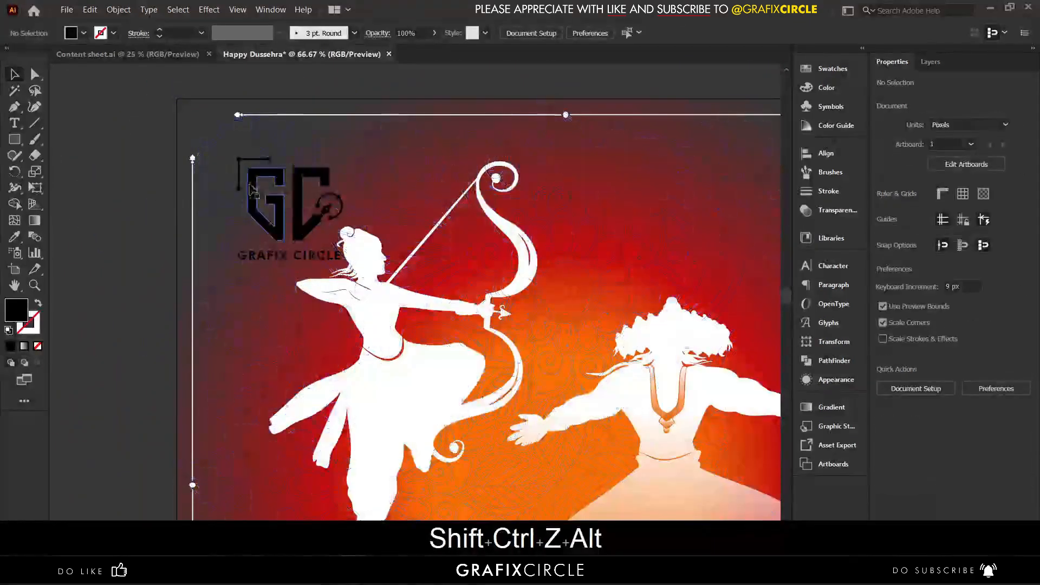
Scale the logo down proportionally to about 111 px wide.
{"action": "left_click", "coordinate": [255, 209]}
{"action": "left_click", "coordinate": [345, 260], "text": "shift"}
{"action": "left_click_drag", "start_coordinate": [345, 260], "coordinate": [295, 217]}
{"action": "scroll", "coordinate": [220, 210], "scroll_direction": "down", "scroll_amount": 3}
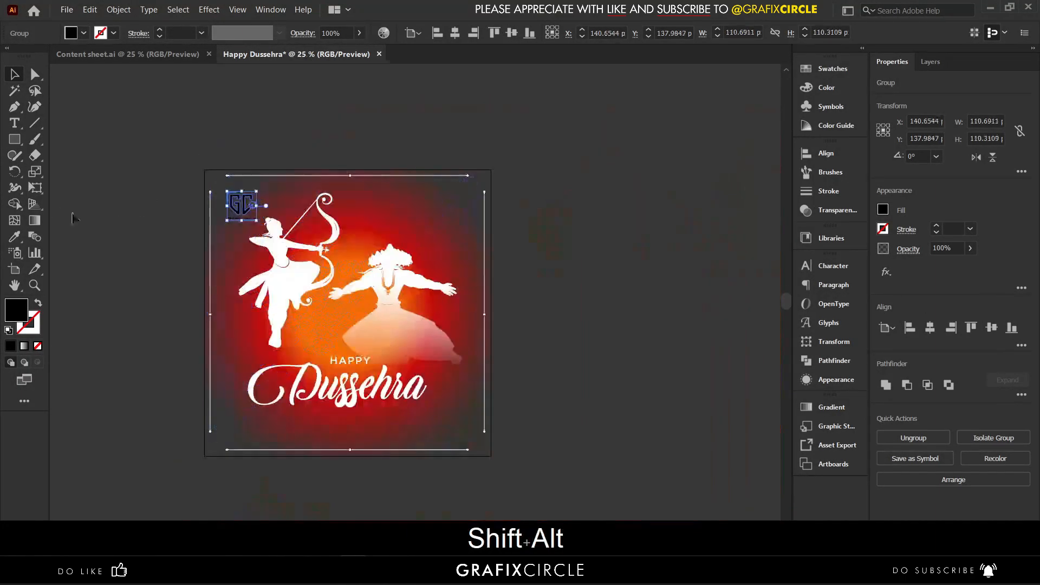
Try to recolour the logo with the fill sampled from the fading silhouette.
{"action": "left_click", "coordinate": [20, 240]}
{"action": "left_click", "coordinate": [381, 283]}
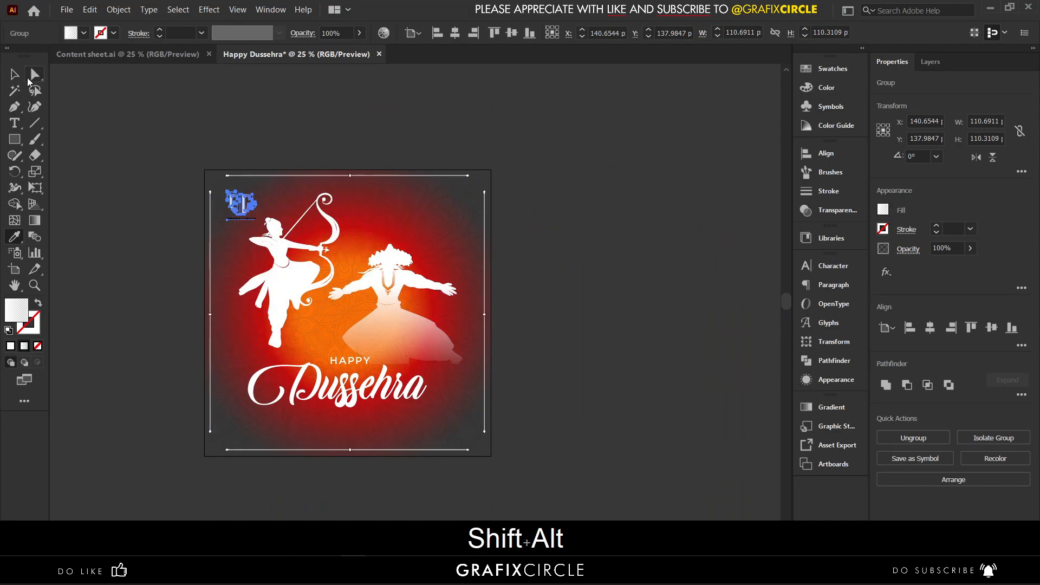
{"action": "key", "text": "v"}
{"action": "left_click", "coordinate": [128, 117]}
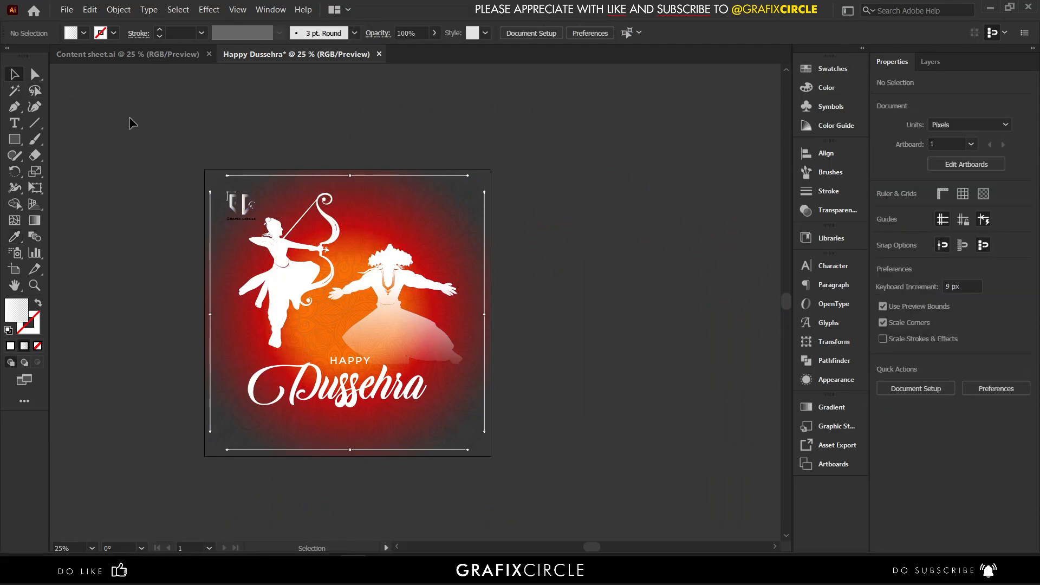
Recolour the logo white by sampling the archer silhouette and move it to the artboard's upper-right corner.
{"action": "left_click", "coordinate": [238, 204]}
{"action": "left_click", "coordinate": [15, 237]}
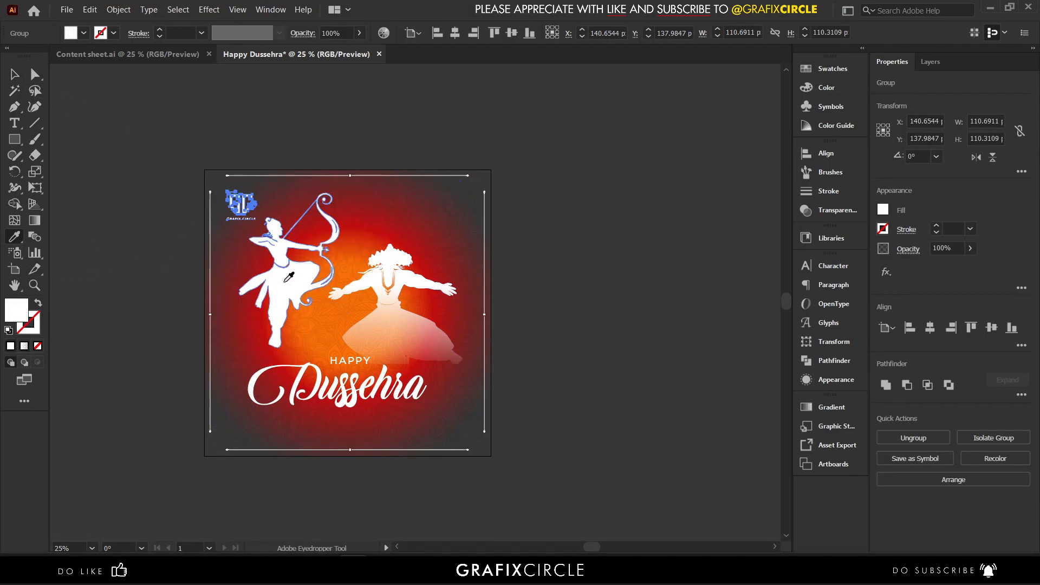
{"action": "key", "text": "v"}
{"action": "left_click", "coordinate": [139, 128]}
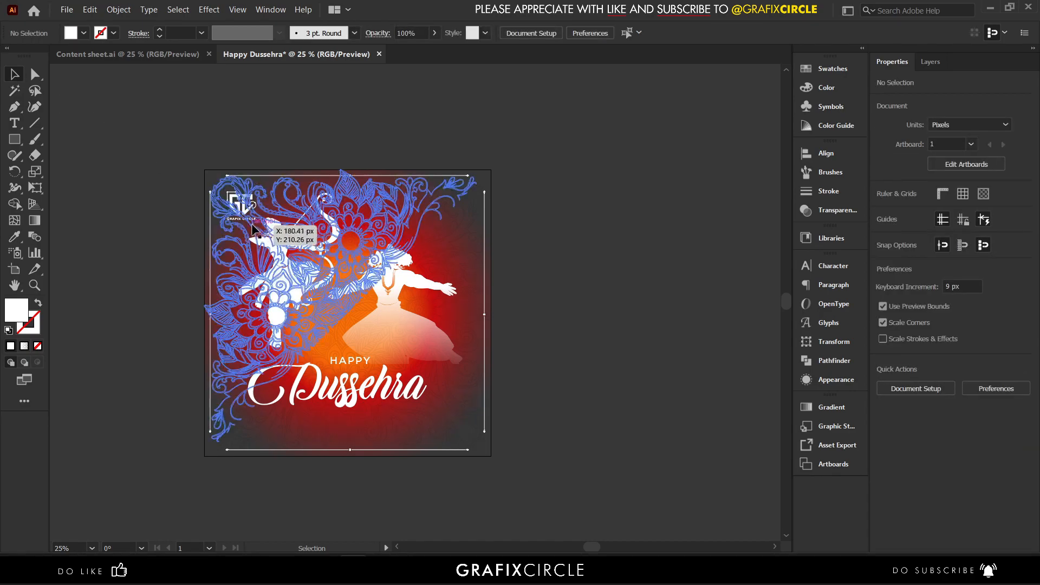
{"action": "left_click_drag", "start_coordinate": [244, 203], "coordinate": [459, 201]}
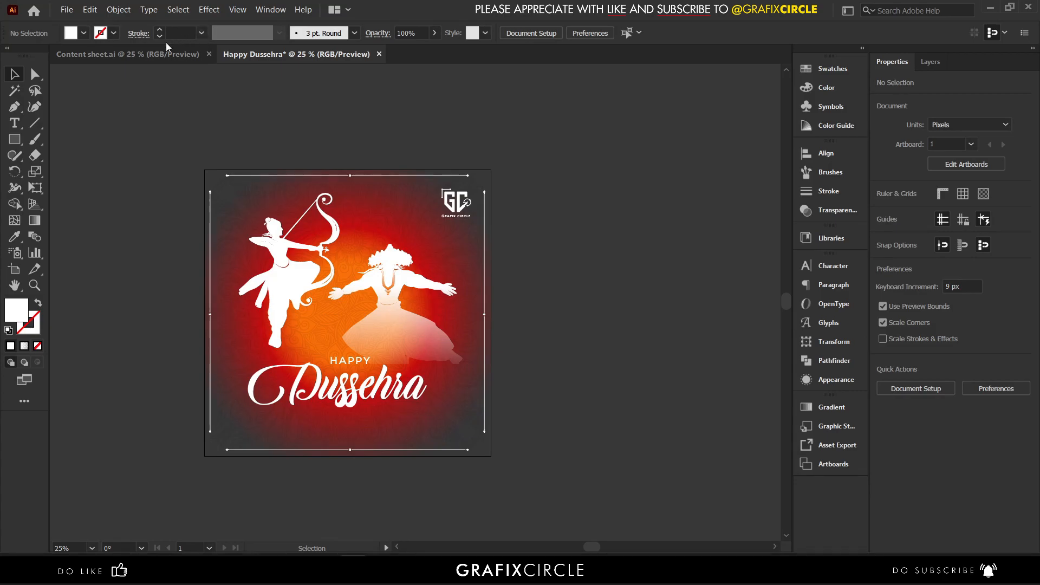
Copy the social media icons and Grafixcircle handle from the Content sheet and paste them into the Happy Dussehra design.
{"action": "left_click", "coordinate": [158, 54]}
{"action": "left_click", "coordinate": [290, 314]}
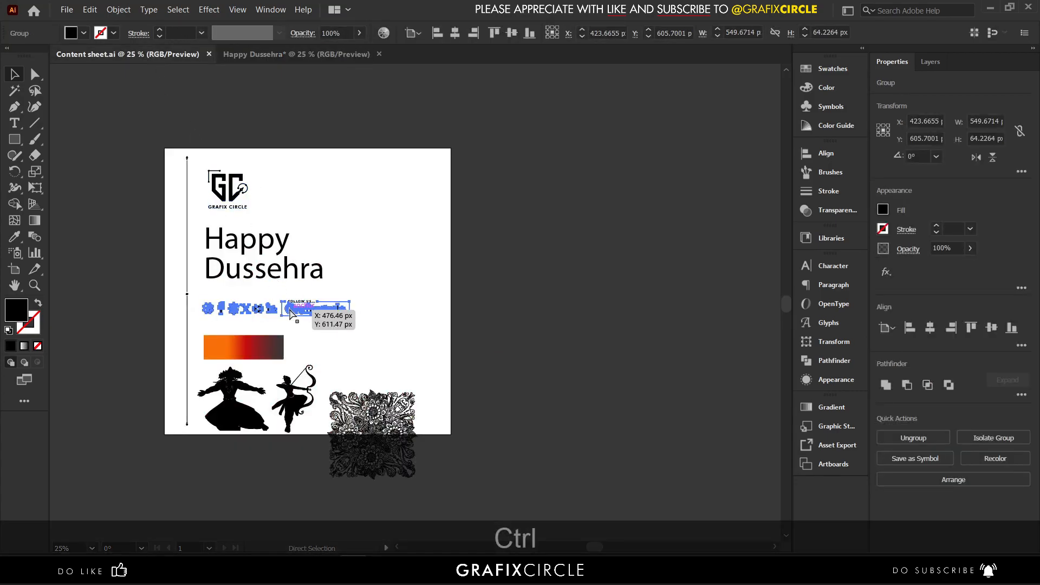
{"action": "key", "text": "ctrl+c"}
{"action": "left_click", "coordinate": [303, 54]}
{"action": "key", "text": "ctrl+v"}
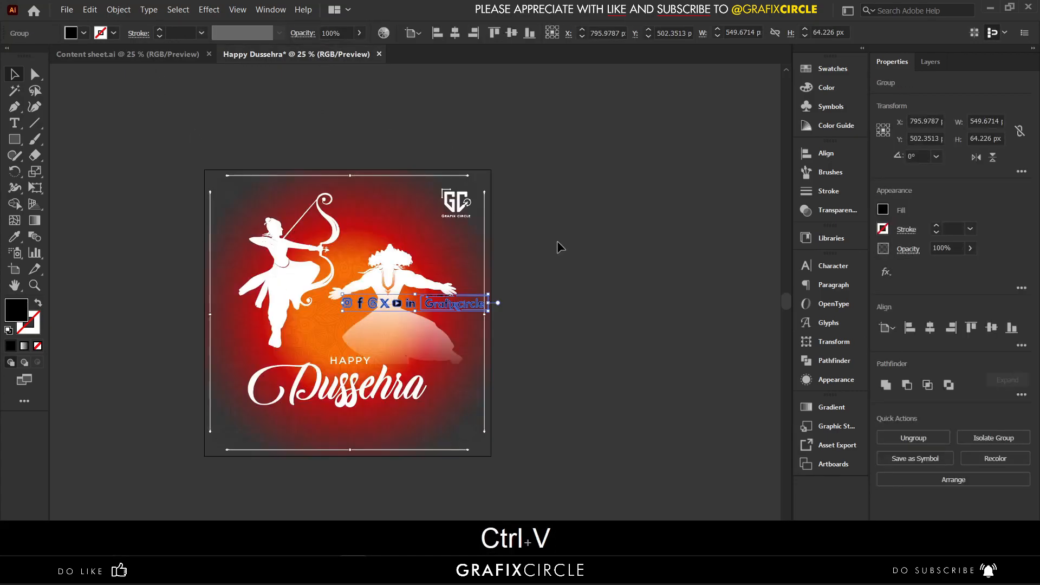
Centre the social media row horizontally between the Dussehra text and the lower border line, scaled down to 406 px wide.
{"action": "left_click", "coordinate": [458, 33]}
{"action": "left_click", "coordinate": [526, 35]}
{"action": "scroll", "coordinate": [345, 487], "scroll_direction": "up", "scroll_amount": 3}
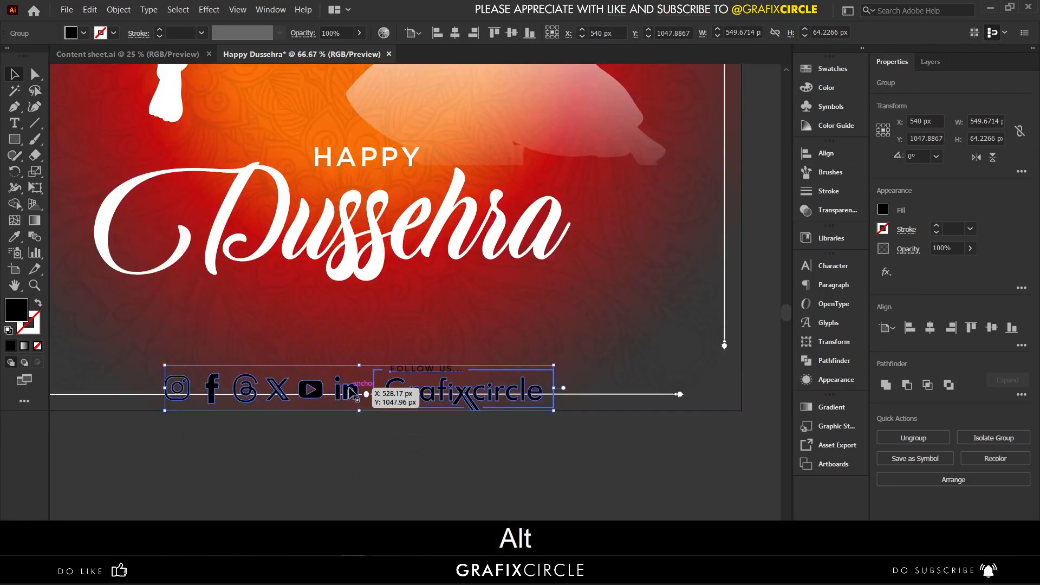
{"action": "left_click_drag", "start_coordinate": [352, 389], "coordinate": [355, 341]}
{"action": "left_click_drag", "start_coordinate": [553, 341], "coordinate": [504, 341]}
Recolour the social media row white by sampling the archer silhouette, deselect it and fit the artboard in view.
{"action": "key", "text": "i"}
{"action": "scroll", "coordinate": [288, 209], "scroll_direction": "up", "scroll_amount": 3}
{"action": "left_click", "coordinate": [174, 152]}
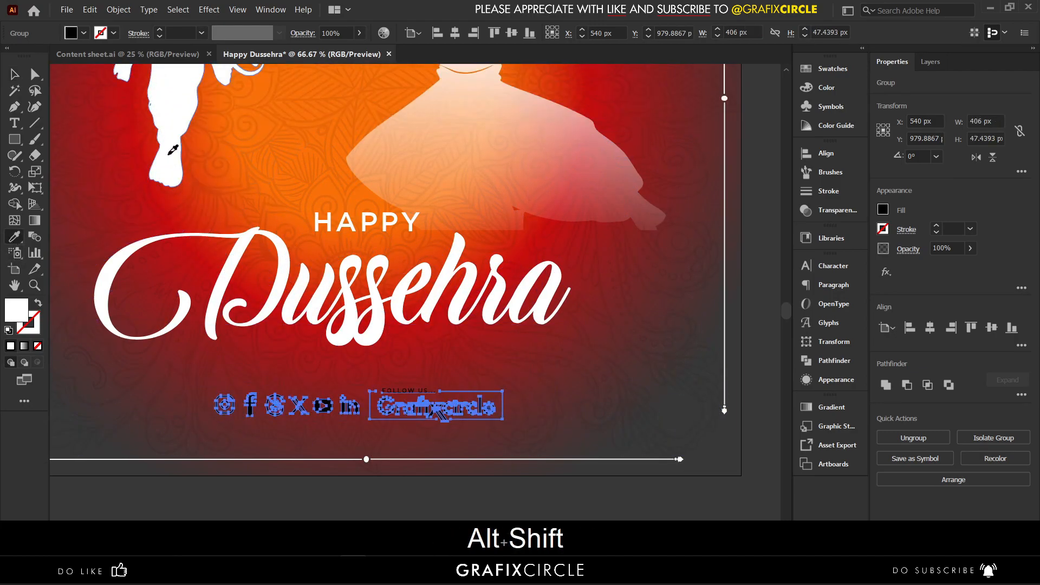
{"action": "key", "text": "v"}
{"action": "scroll", "coordinate": [553, 347], "scroll_direction": "down", "scroll_amount": 2}
{"action": "left_click", "coordinate": [607, 338]}
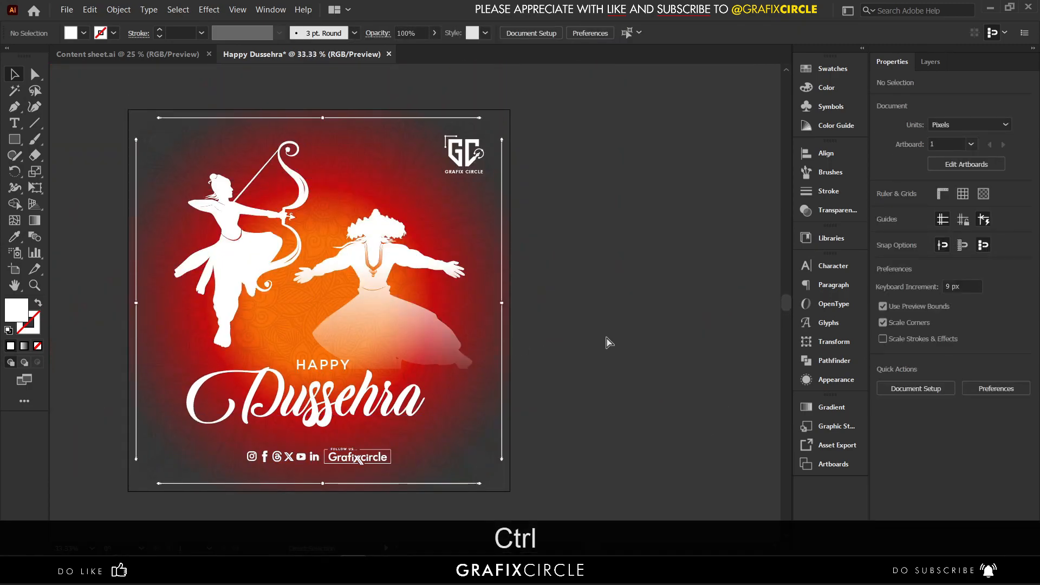
{"action": "key", "text": "ctrl+0"}
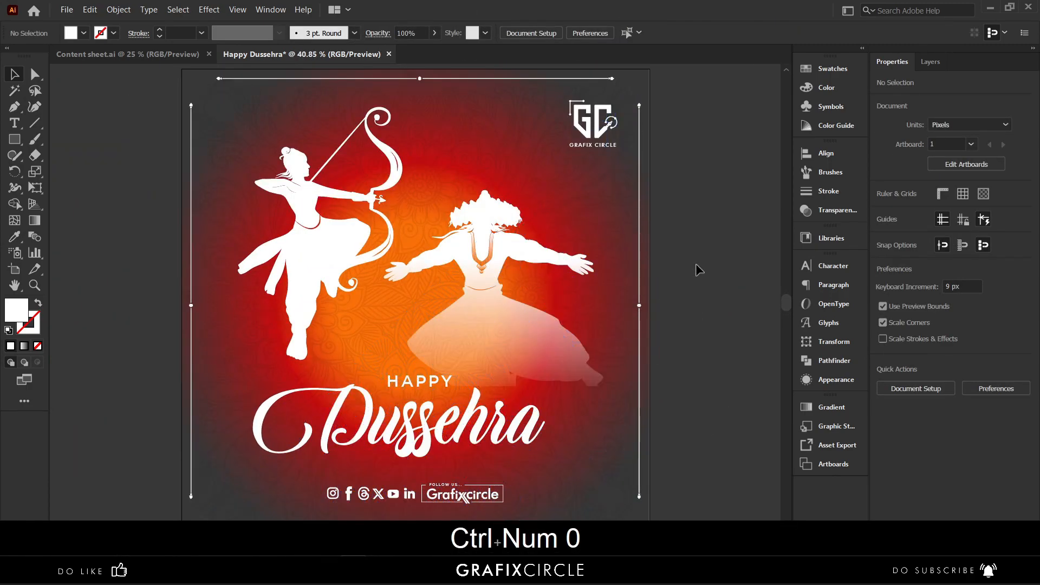